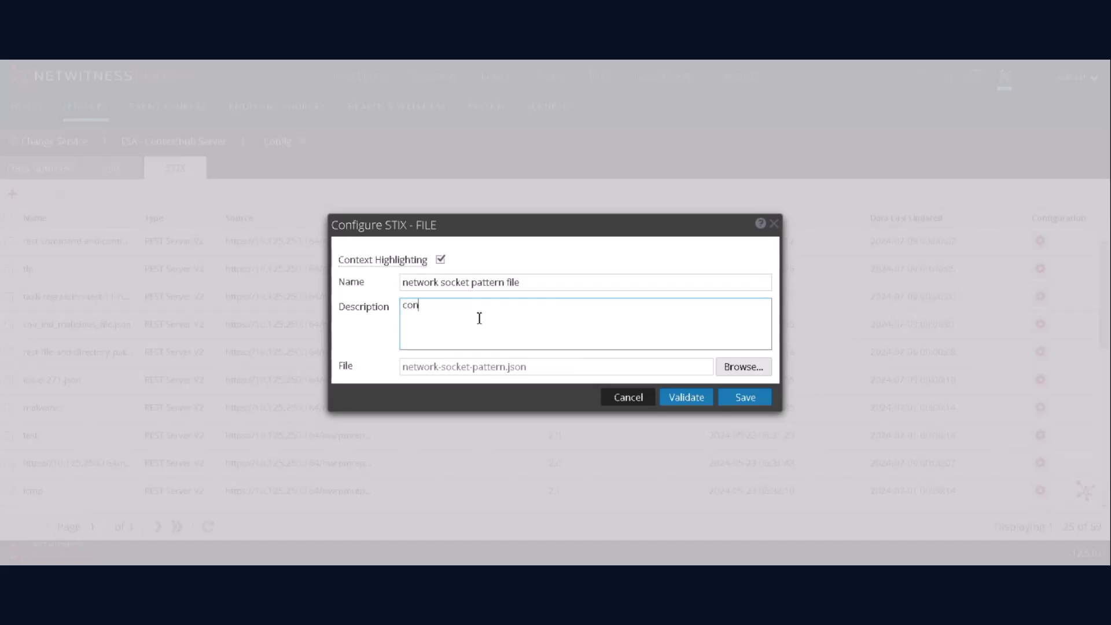
Step: Complete the description as "context lookup purpose", save the network socket pattern file source, and show the last page of STIX sources
text(lookup purpose)
click(744, 400)
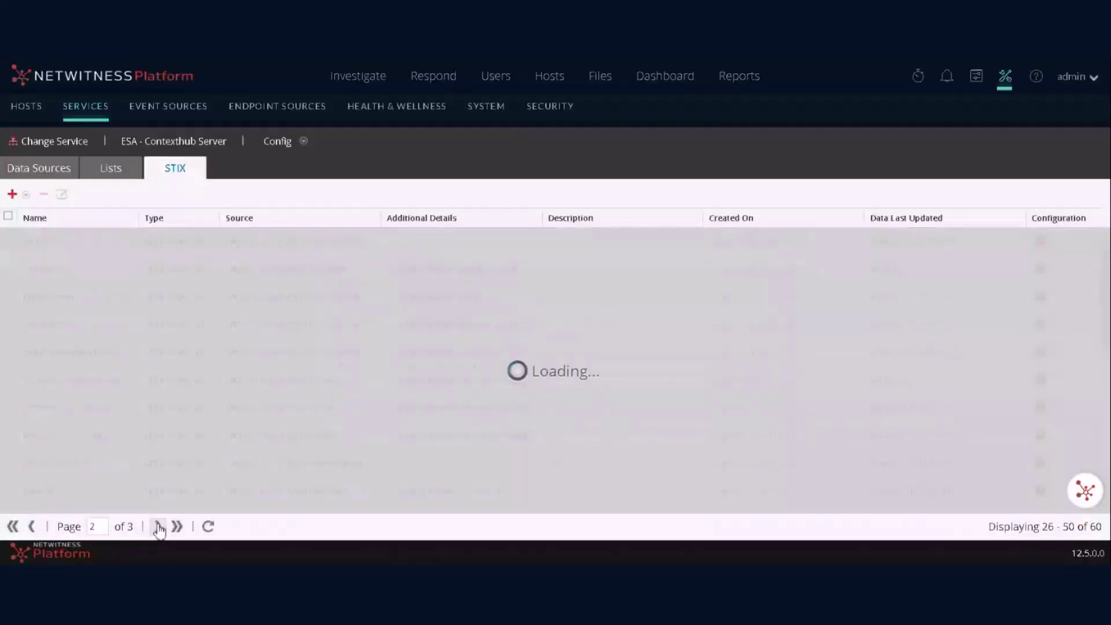
click(158, 526)
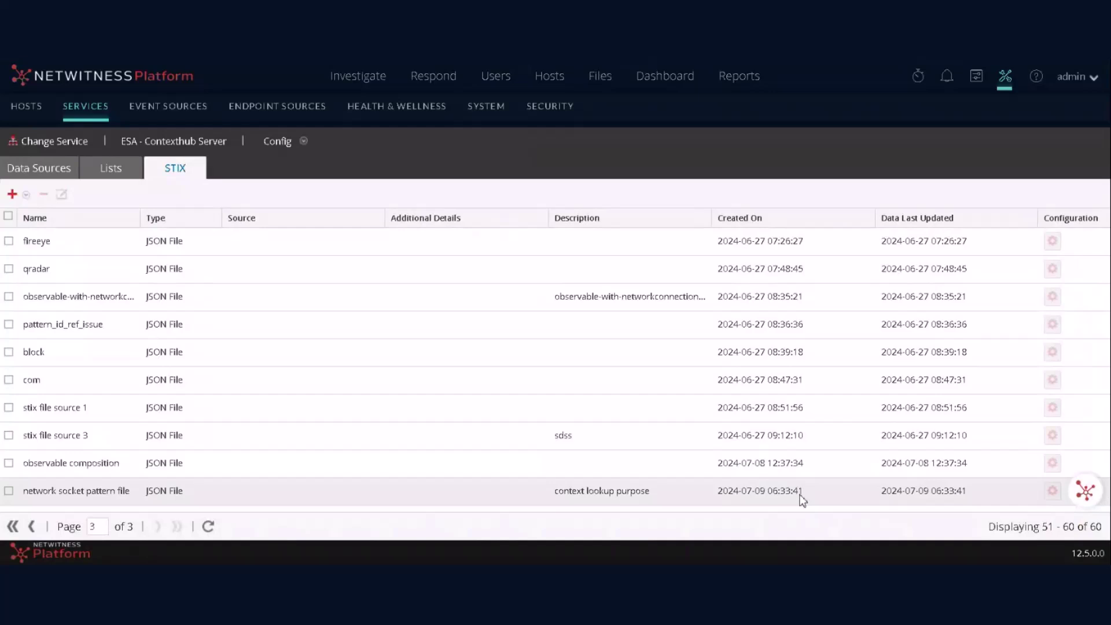
click(27, 196)
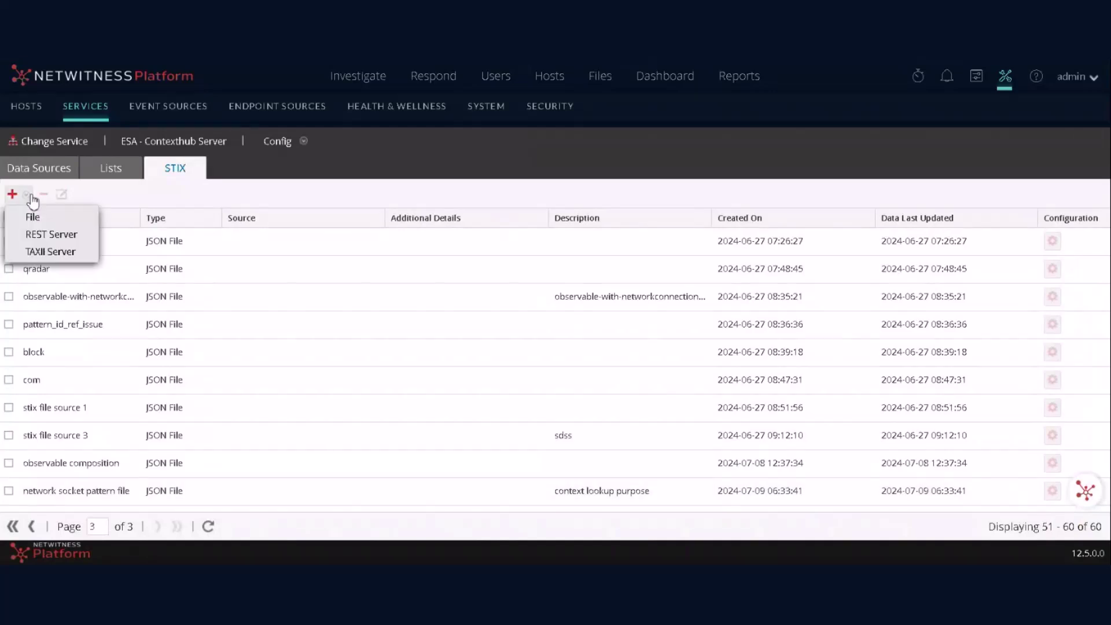
click(76, 235)
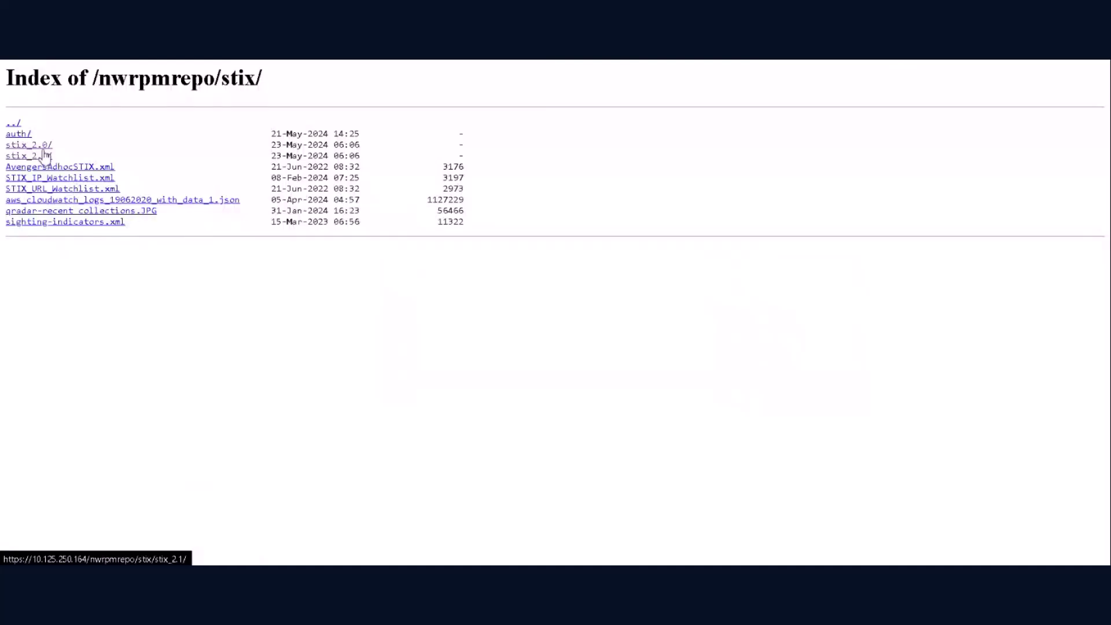
click(45, 145)
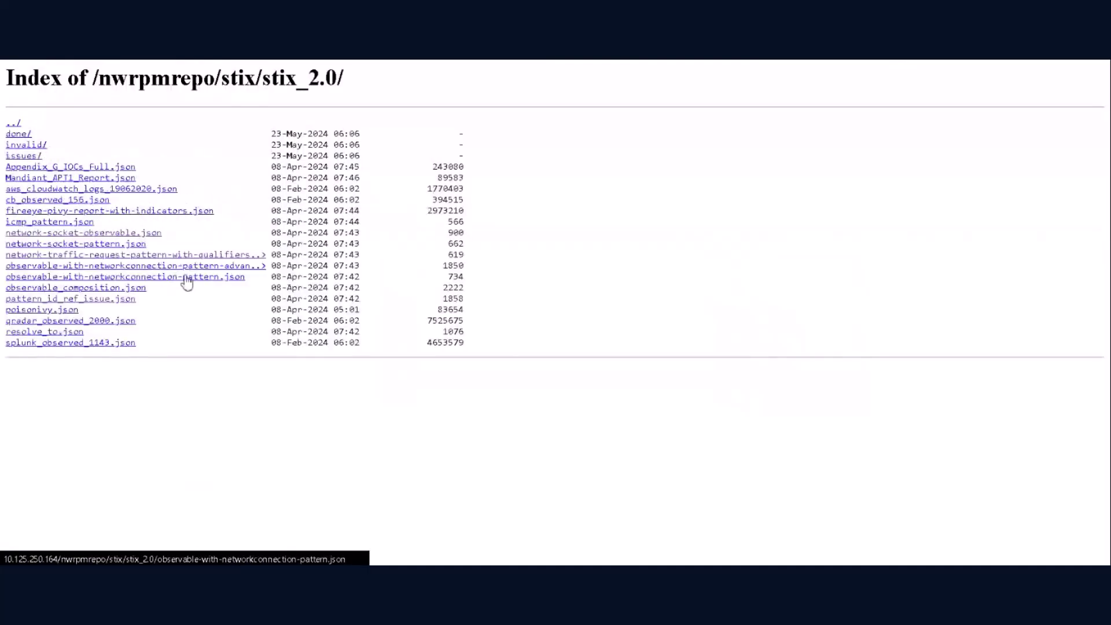
click(140, 289)
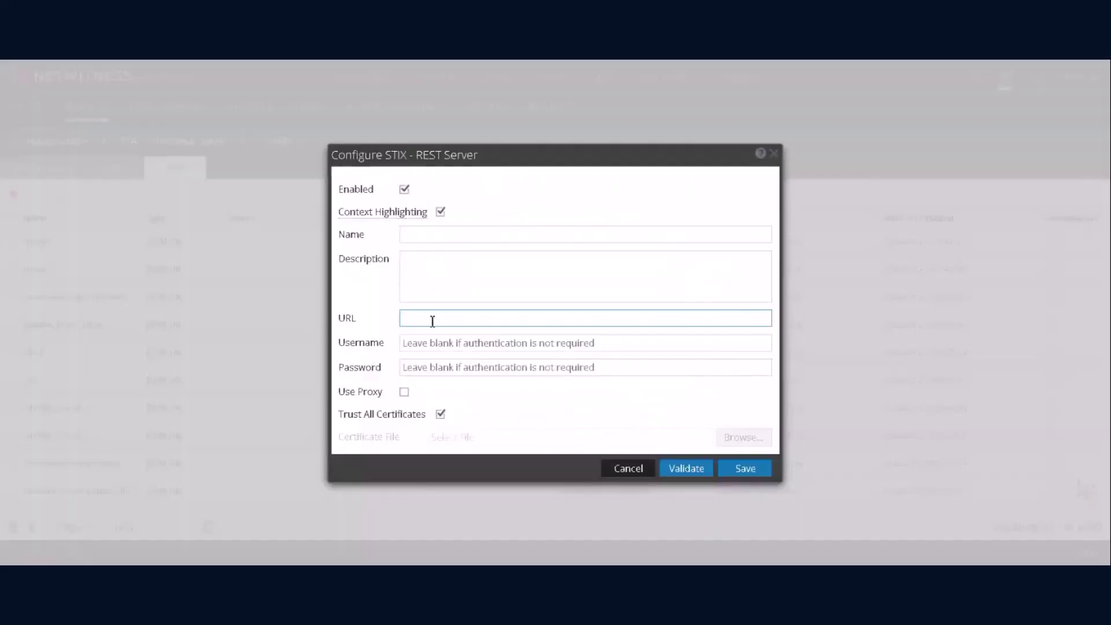
text(https://10.125.250.164/nwrpmrepo/stix/stix_2.0/observable_composition.json)
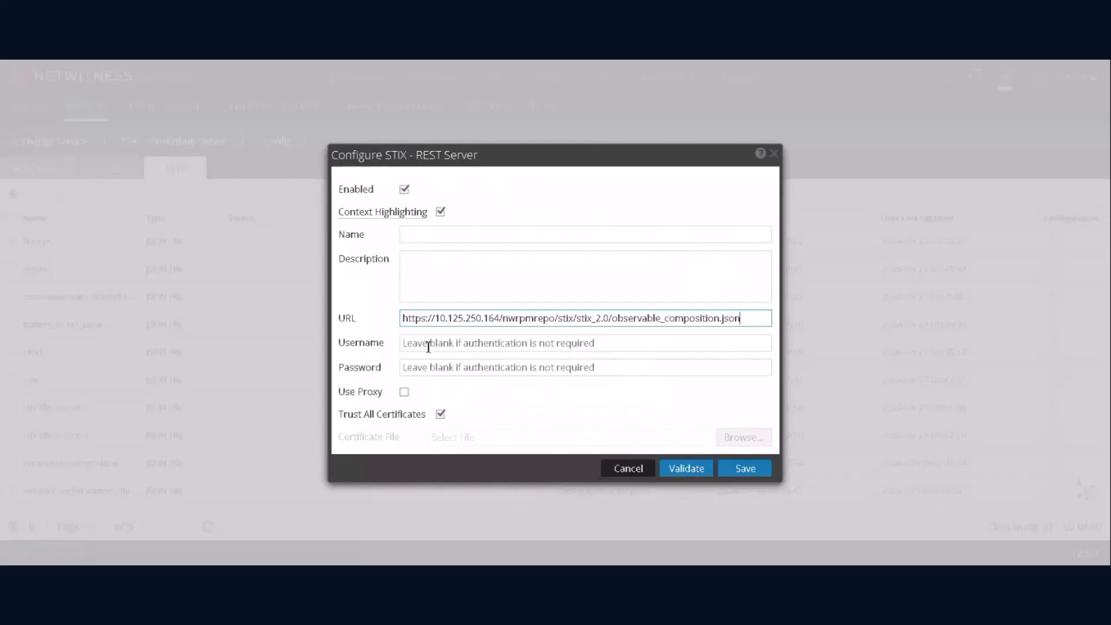
Step: Name the REST source "rest file demo for stix", describe it as "custom feed", and save it
click(434, 234)
text(rest file d)
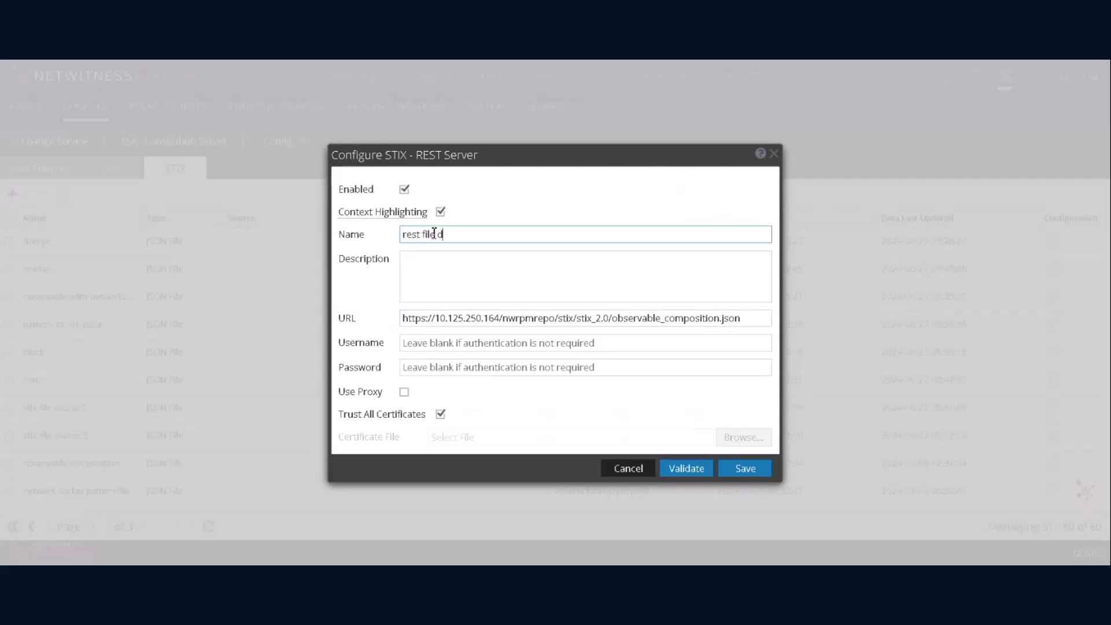
text(emo for stix)
click(436, 263)
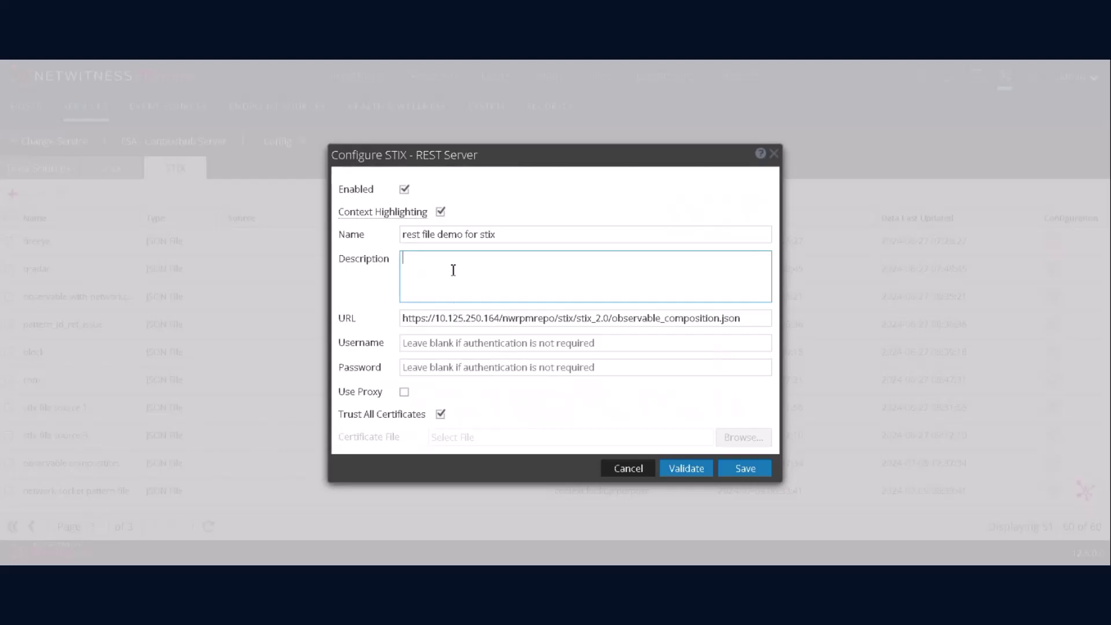
text(custom feed)
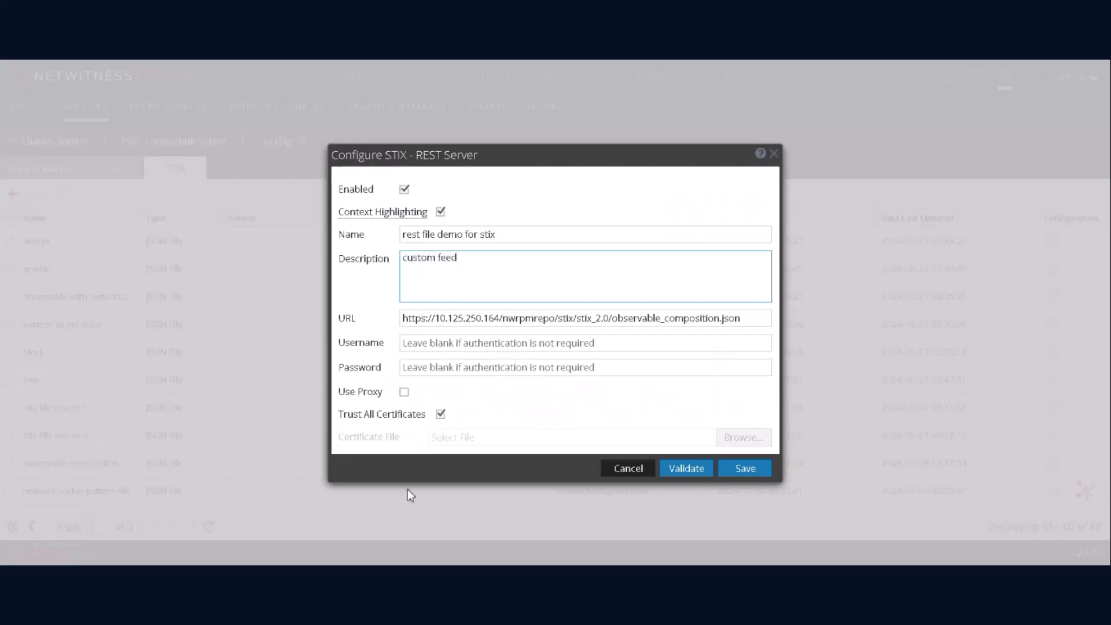
click(751, 474)
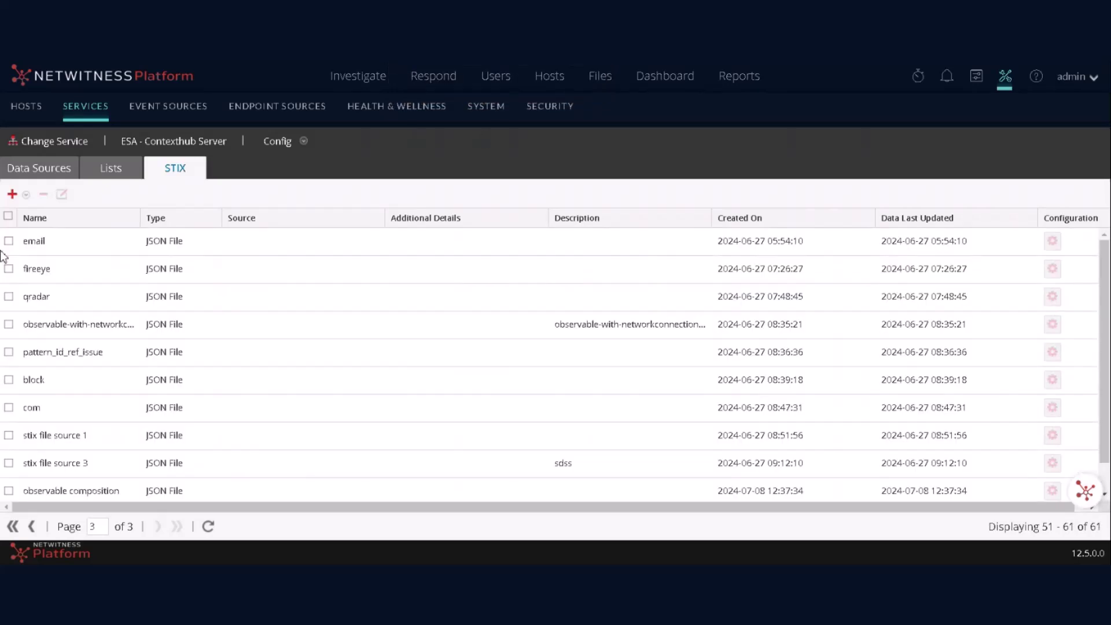
click(12, 194)
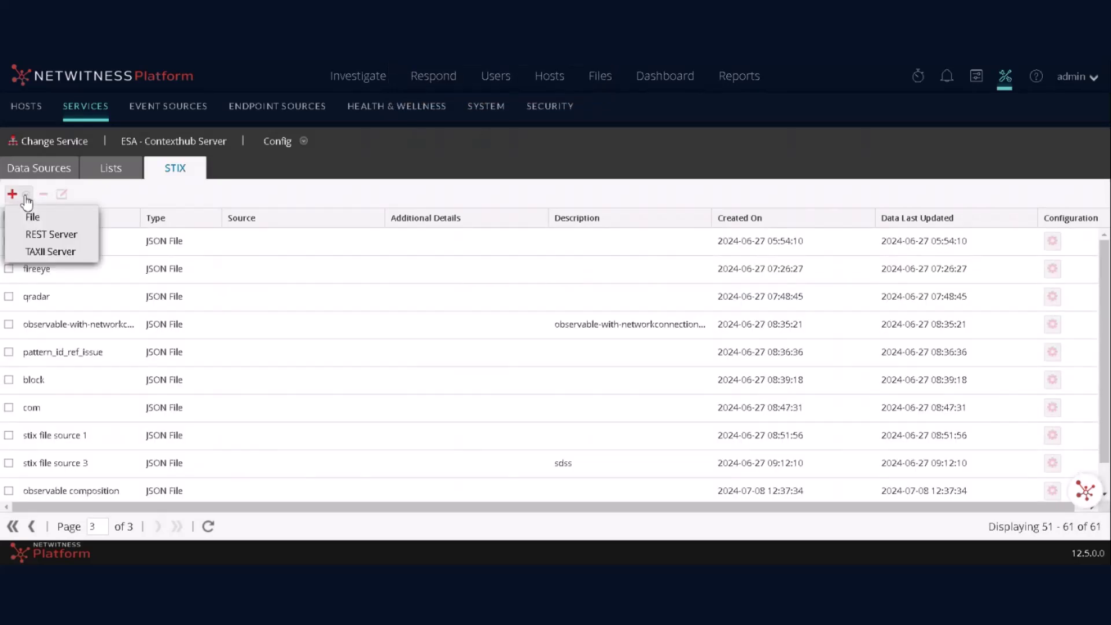
click(48, 253)
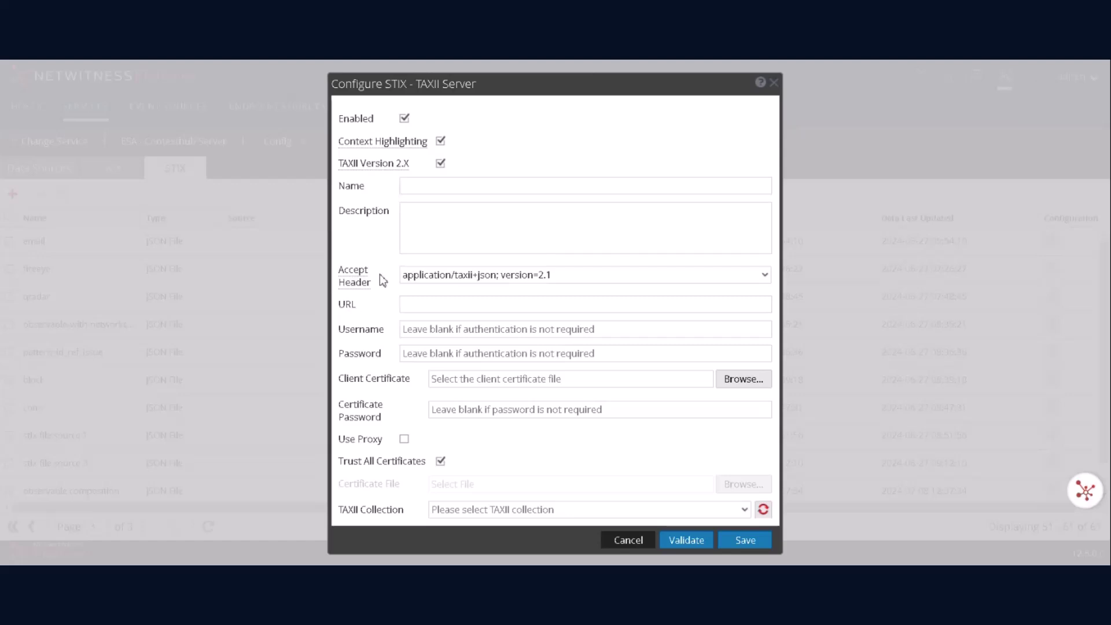
mouse_move(369, 288)
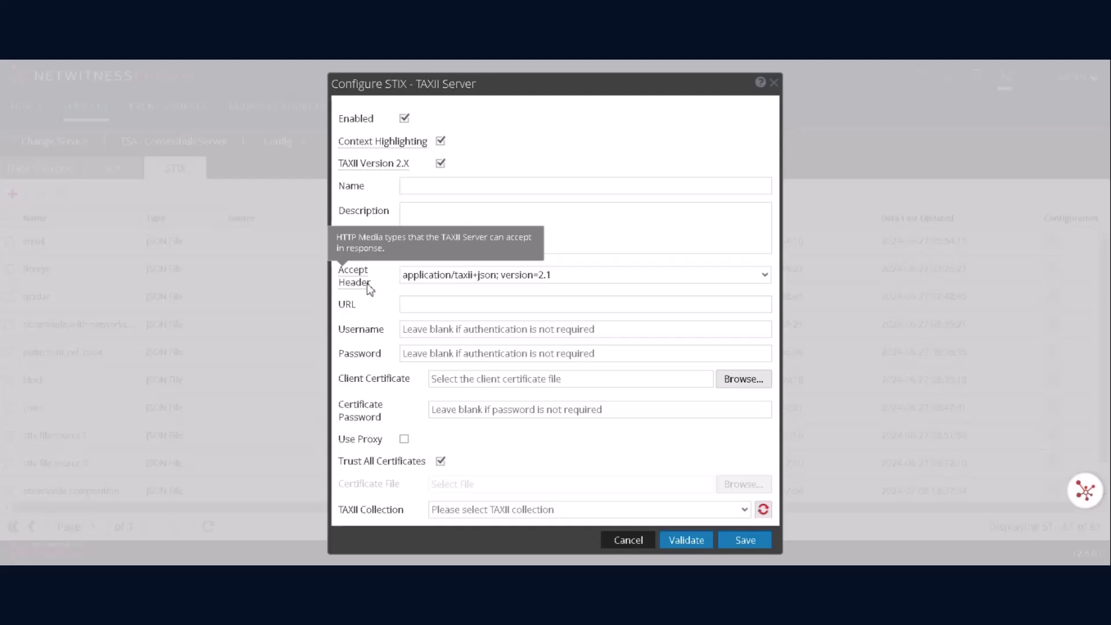
click(768, 280)
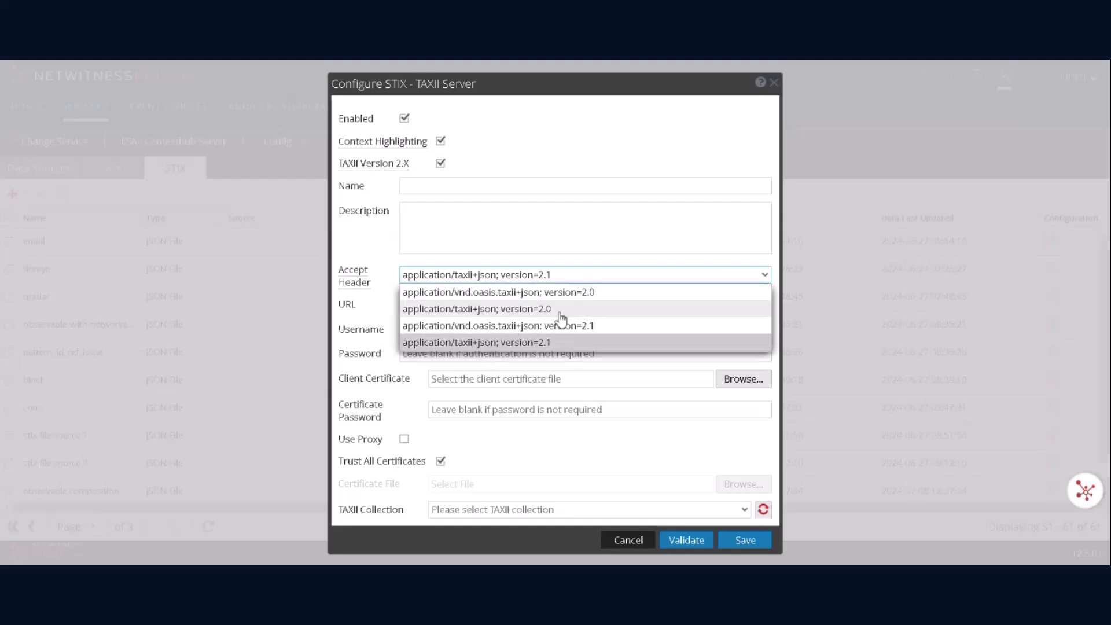
click(423, 292)
click(412, 304)
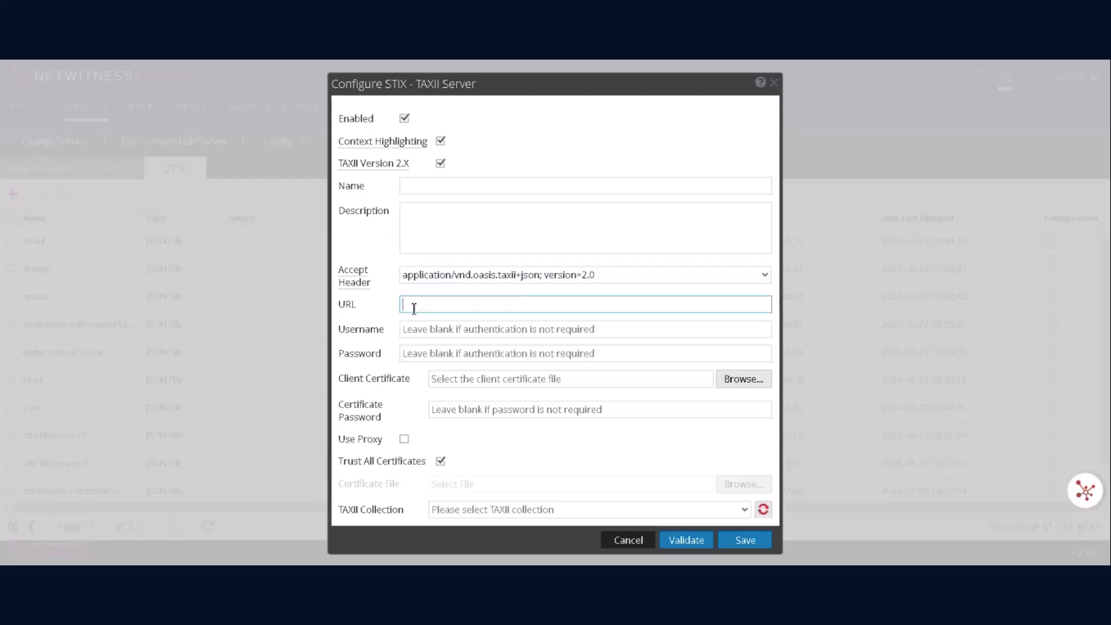
text(https://cti-taxii.mitre.org/taxii/)
Step: Name the TAXII source "mite taxii source", load its collections, choose Enterprise ATT&CK, and save the source
click(426, 179)
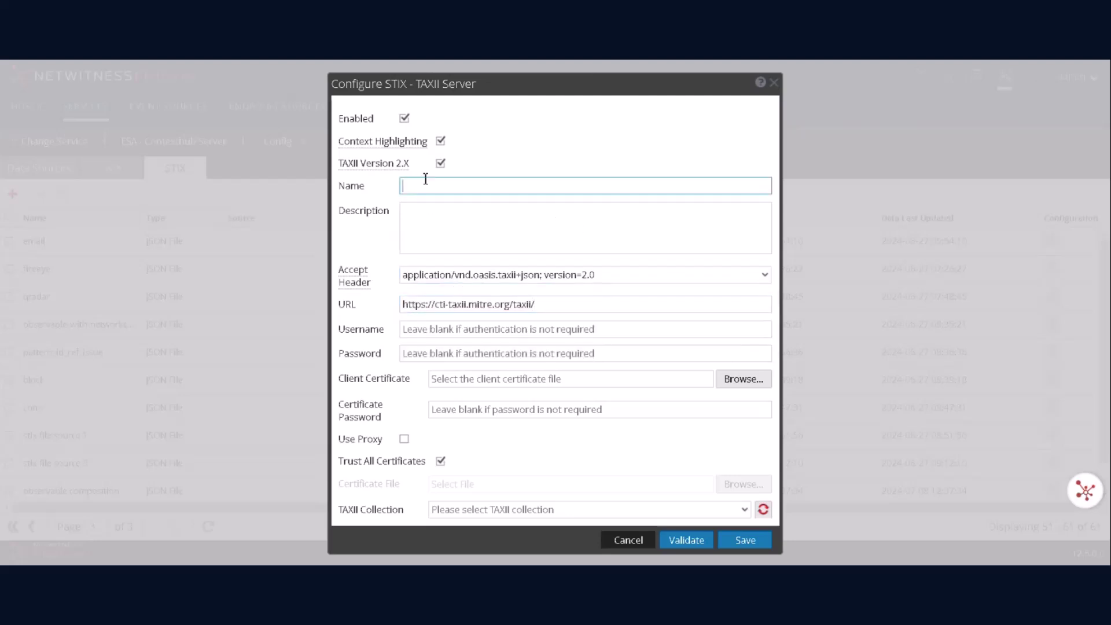
text(mite taxii source)
click(764, 509)
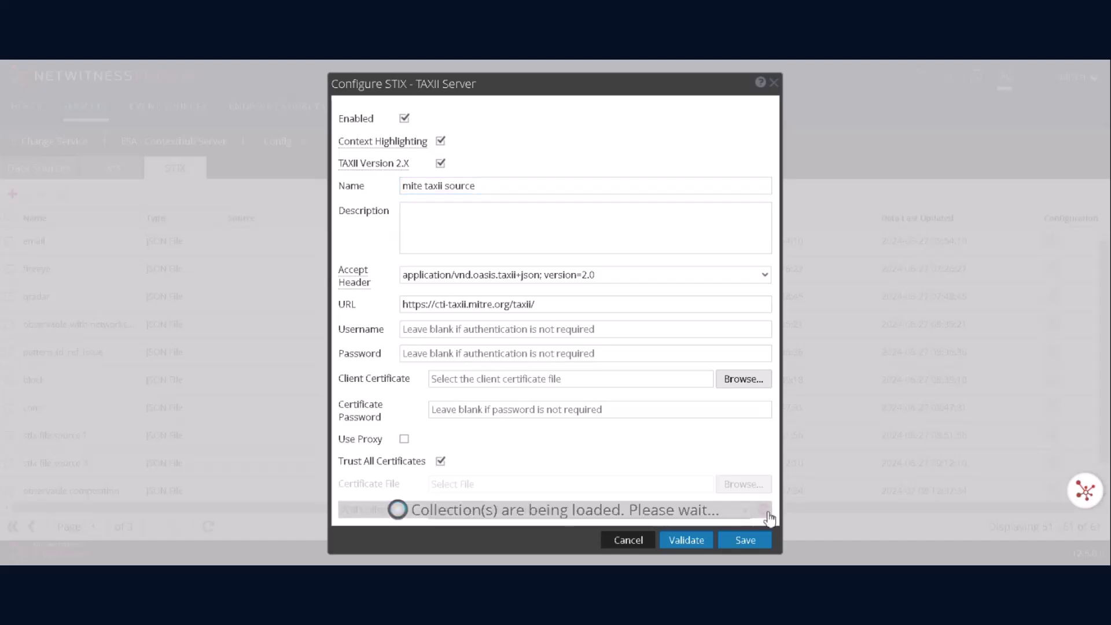
click(745, 509)
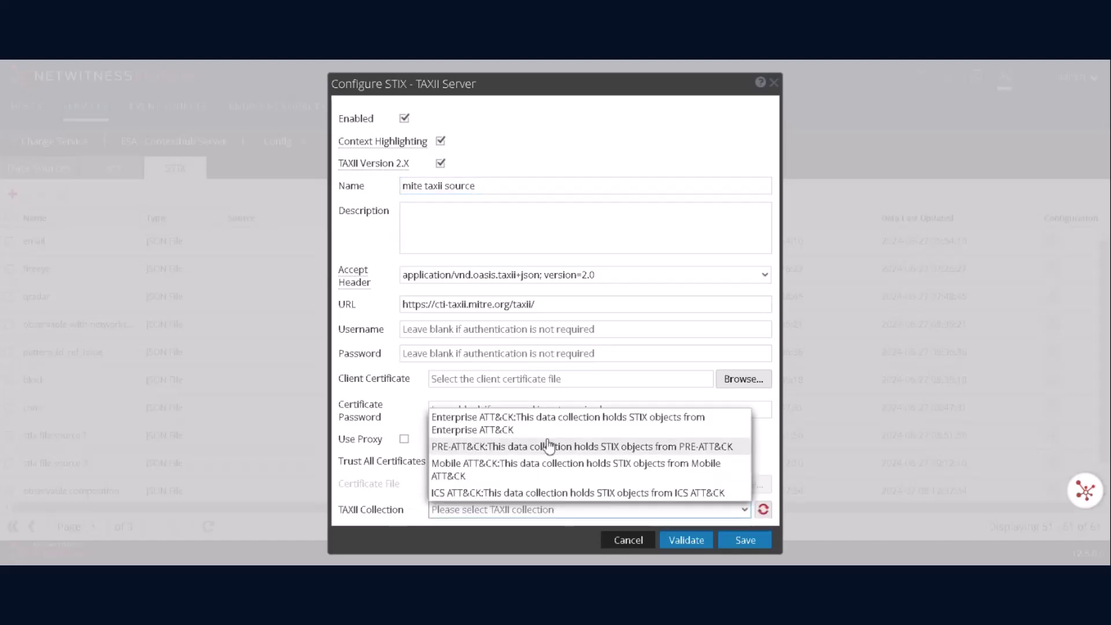
click(513, 426)
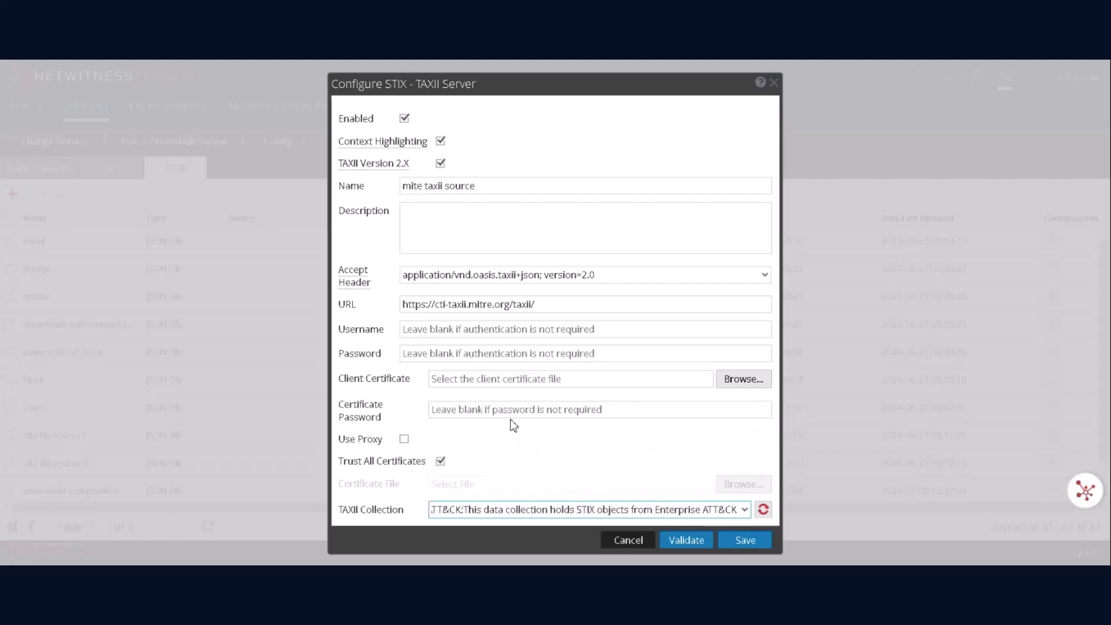
click(746, 540)
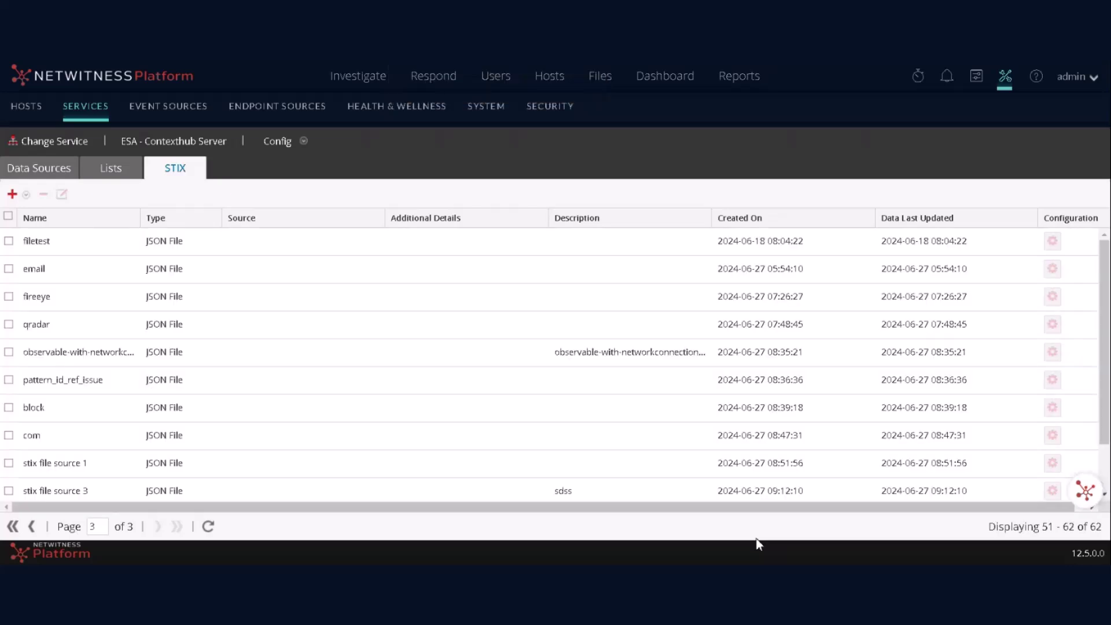
Step: Look through the STIX source list for the newly added file, REST and TAXII sources
scroll(423, 344, down, 1)
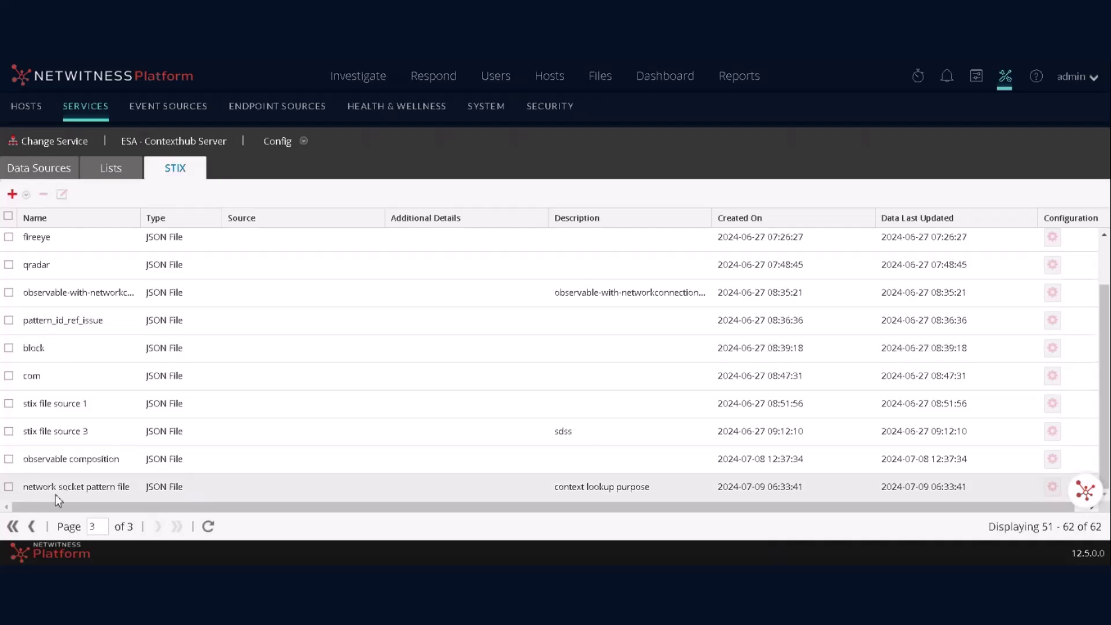
click(31, 527)
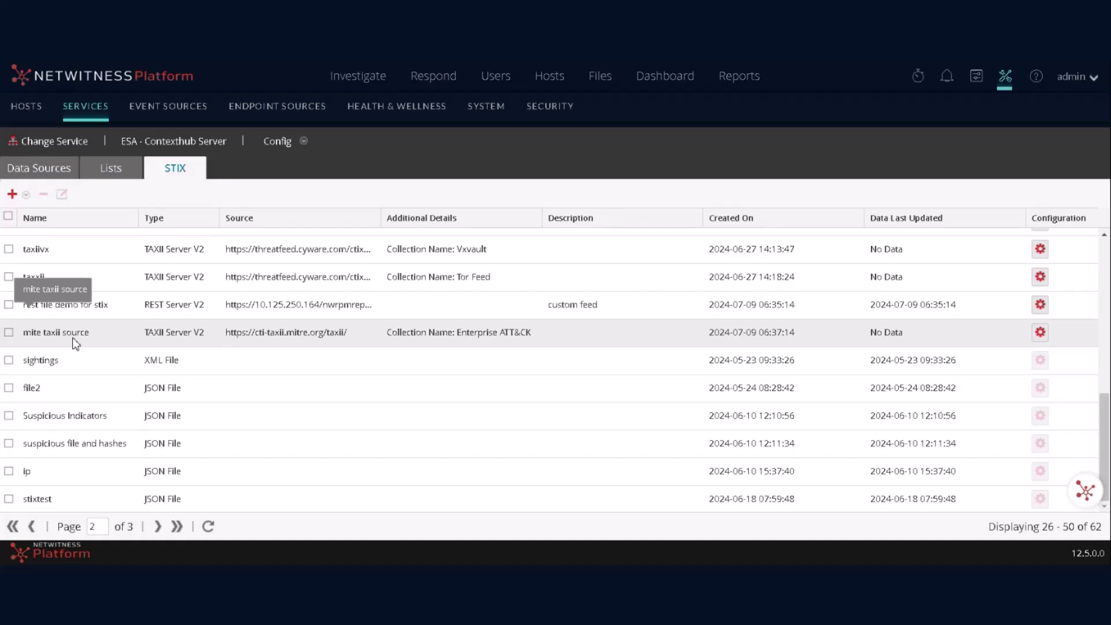
click(151, 522)
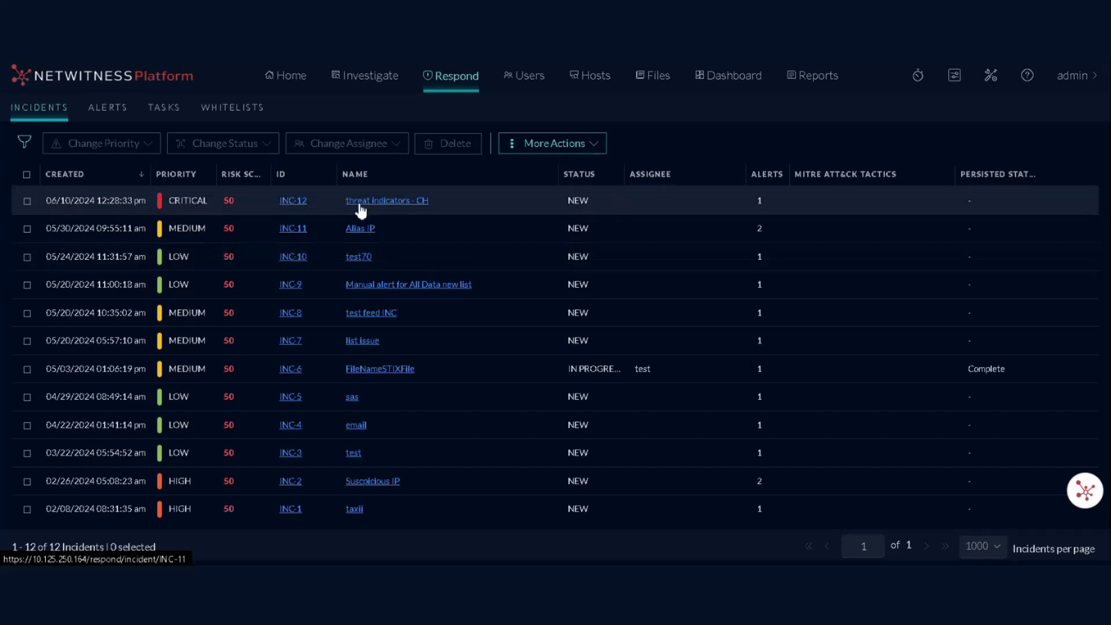
Step: Open incident INC-12 and display the threat intelligence lookup for source IP 94.156.10.184
click(304, 203)
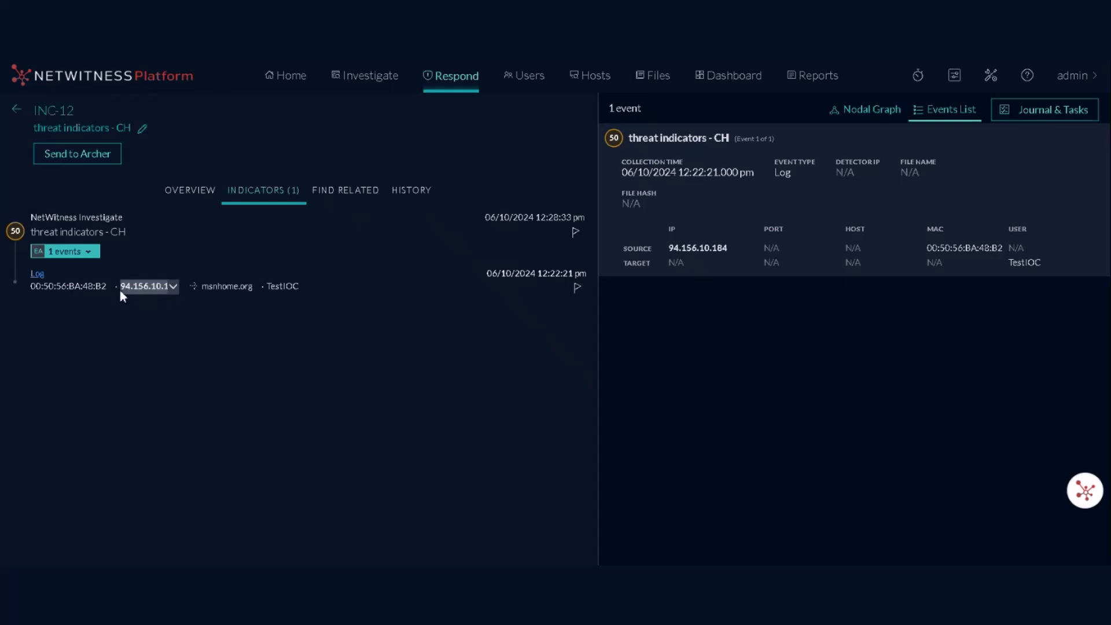
click(173, 286)
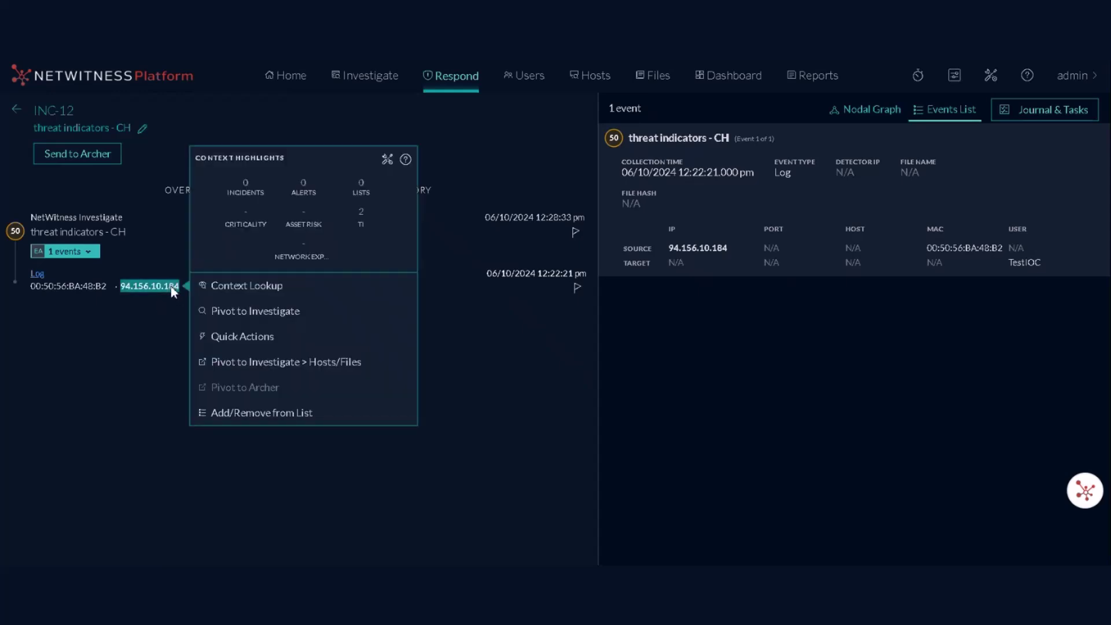
click(365, 232)
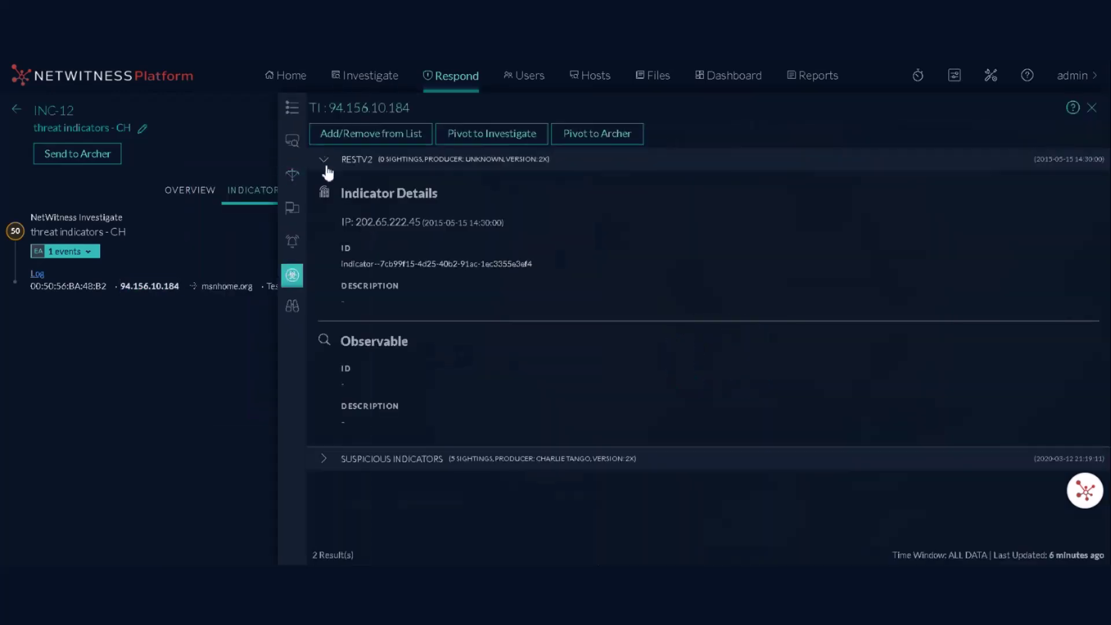
Step: Examine the indicator, observable and sighting details of the RESTV2 and Suspicious Indicators entries, then close the lookup and leave the incident
click(377, 162)
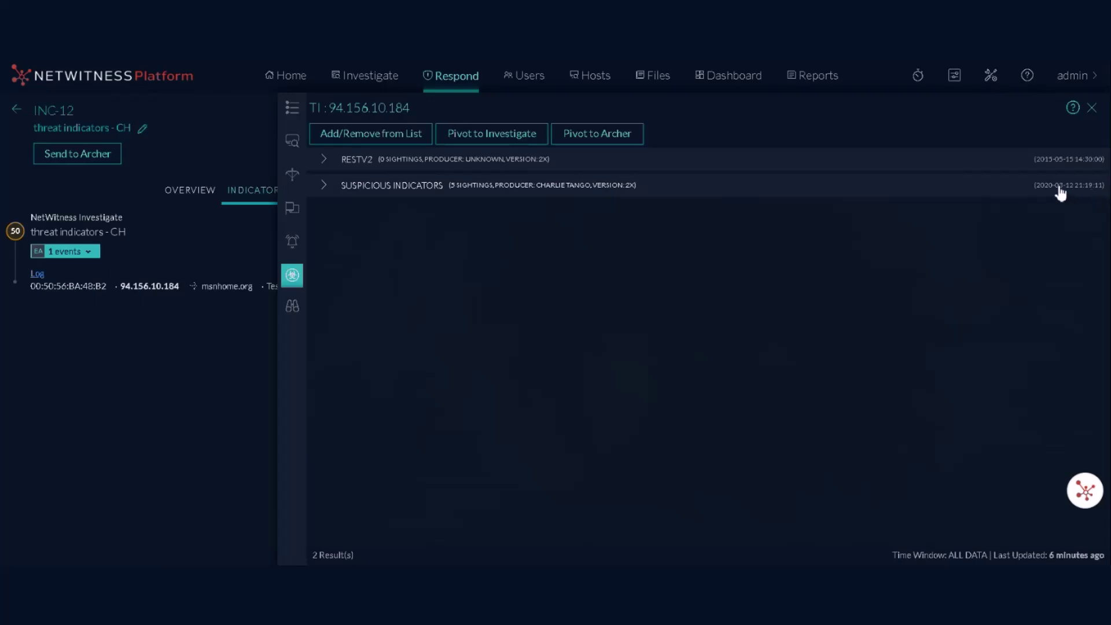
click(324, 159)
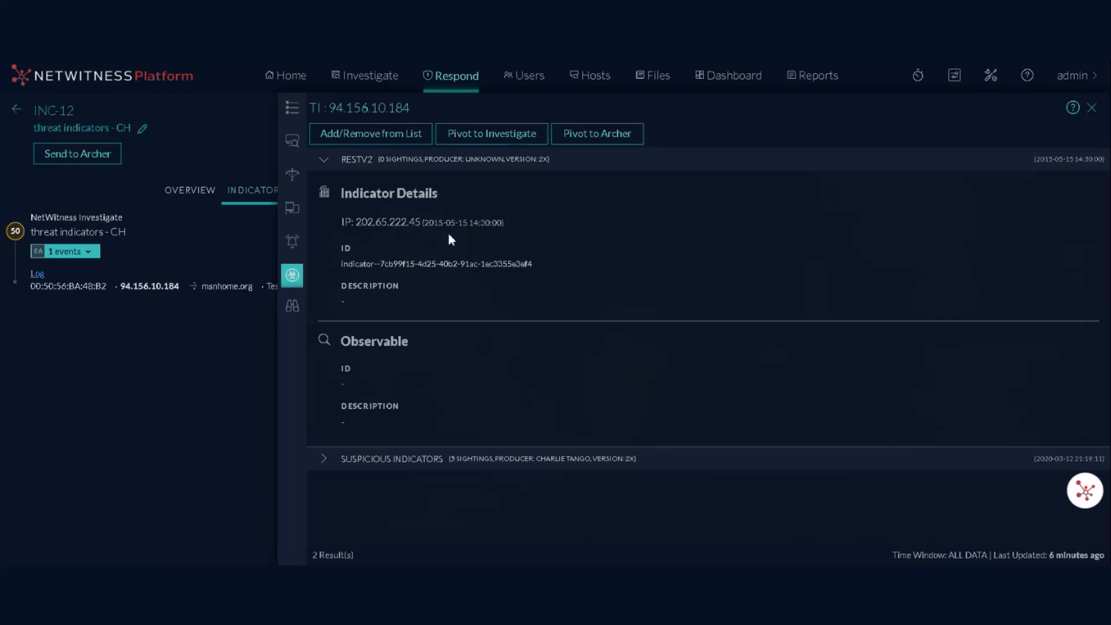
click(326, 460)
scroll(554, 419, down, 5)
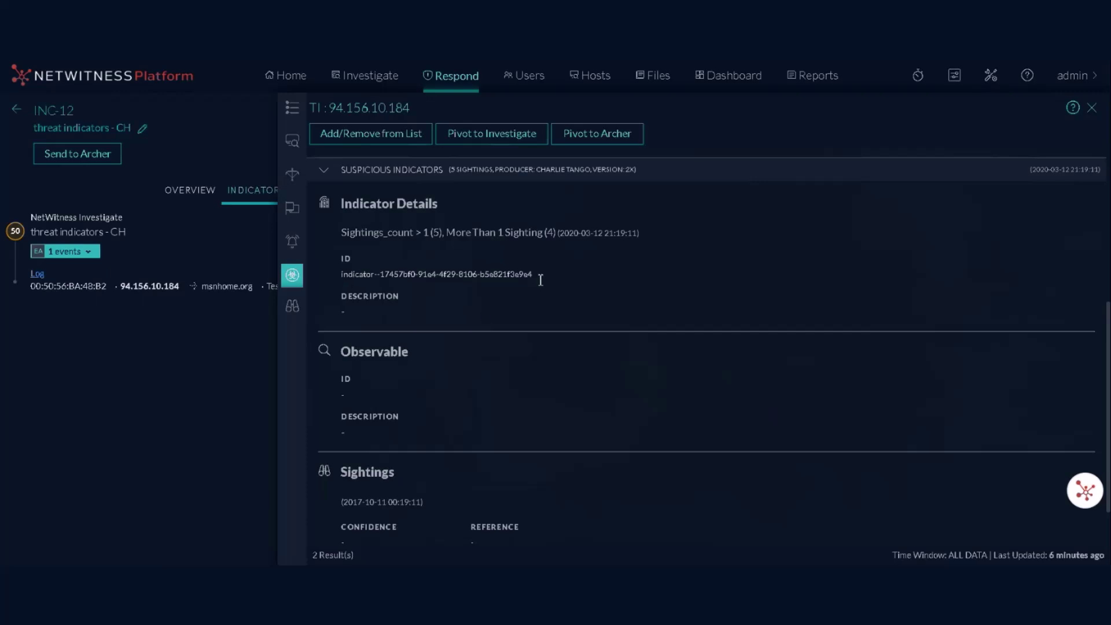
scroll(443, 393, down, 1)
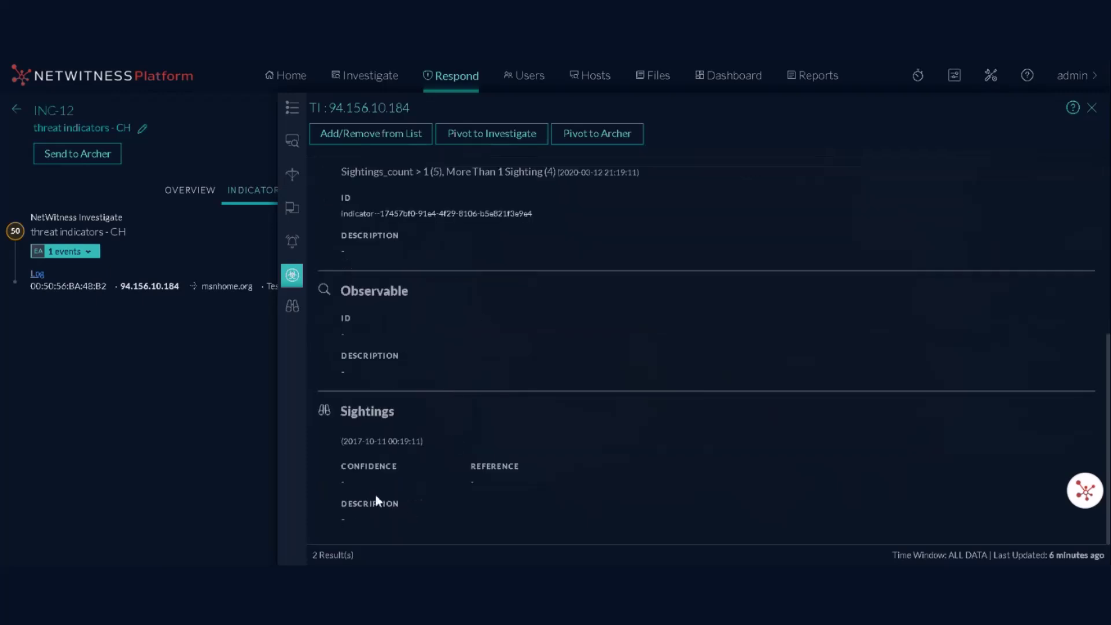
scroll(394, 516, up, 5)
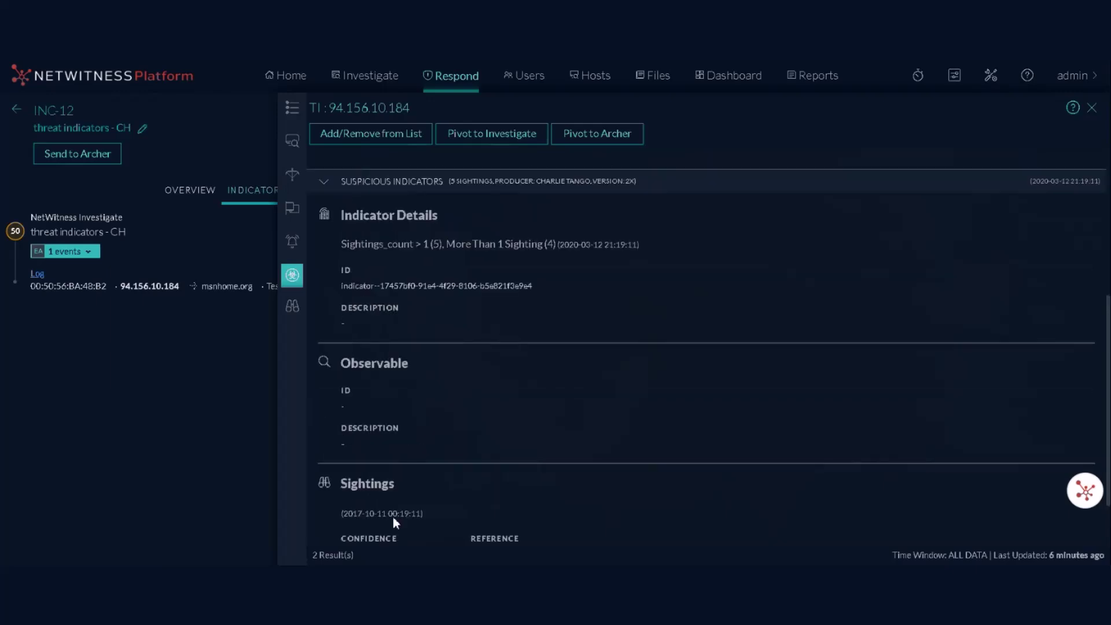
scroll(391, 508, down, 5)
scroll(390, 509, up, 6)
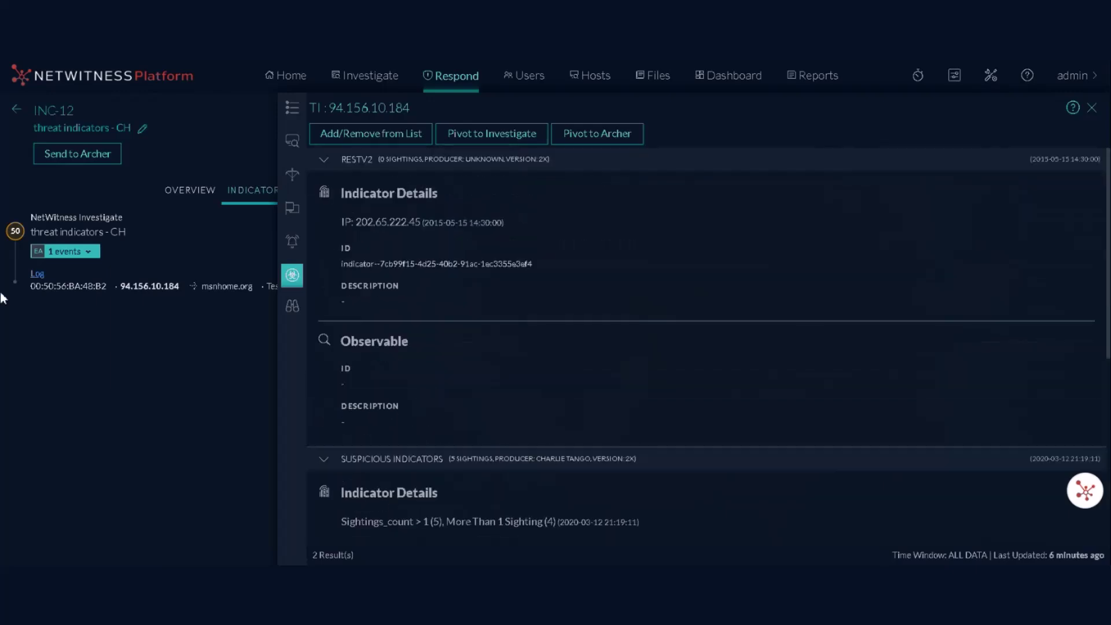
click(1092, 109)
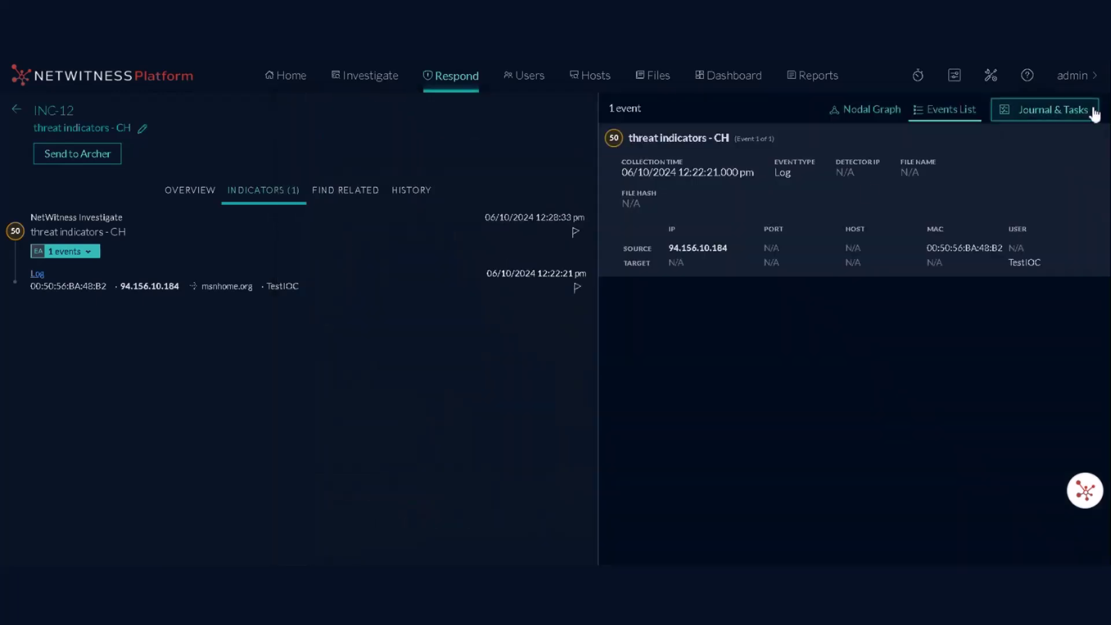
click(16, 113)
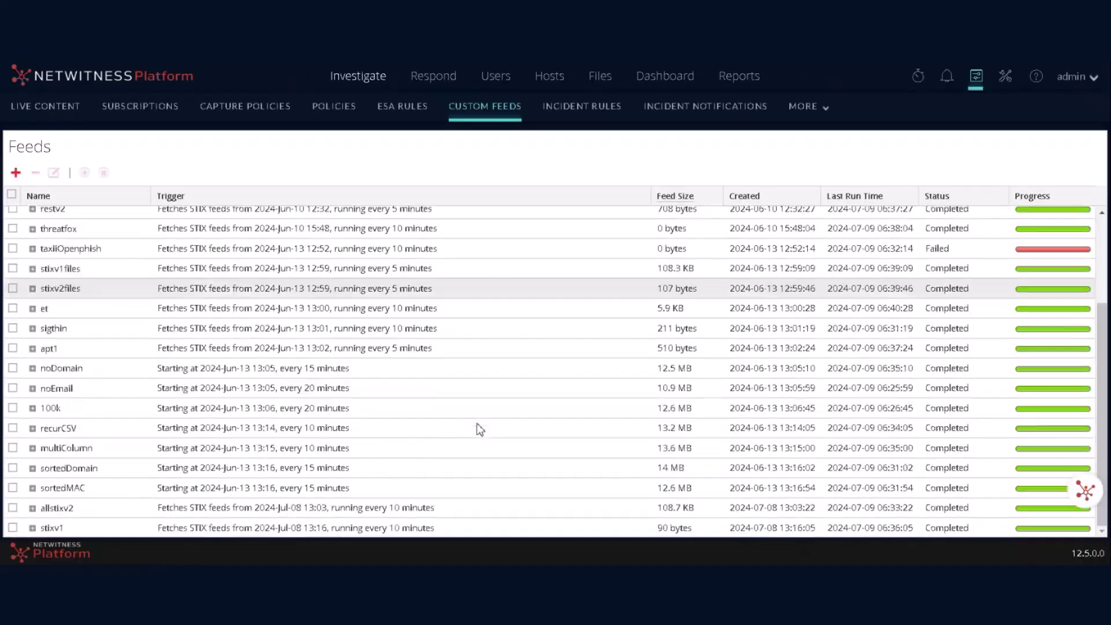
Step: Start a new custom feed and set its feed type to STIX
scroll(478, 426, up, 3)
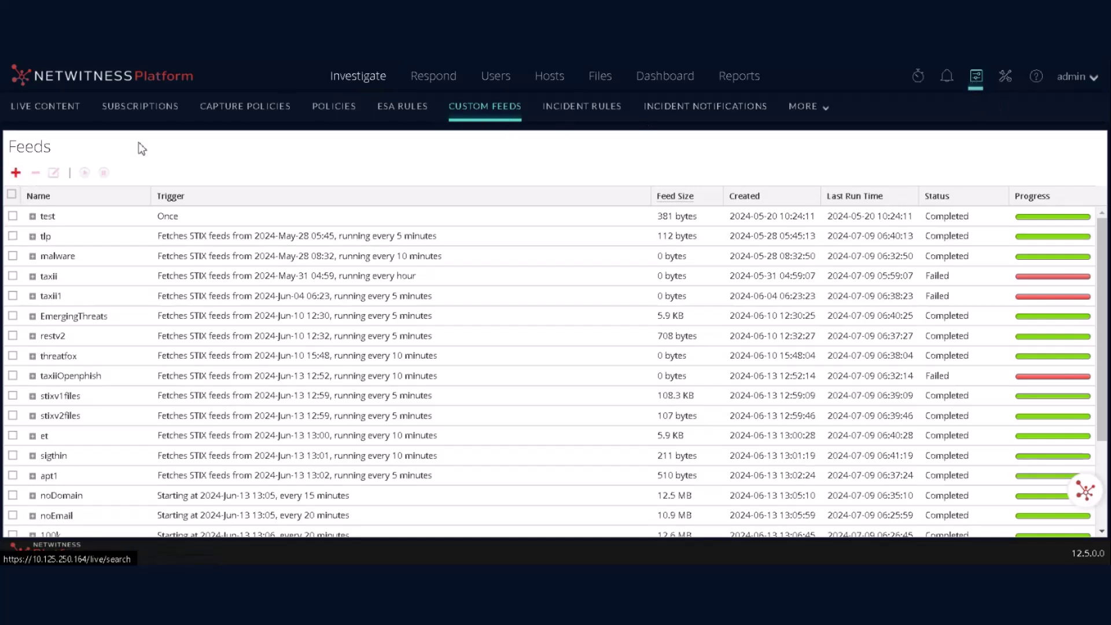
click(16, 173)
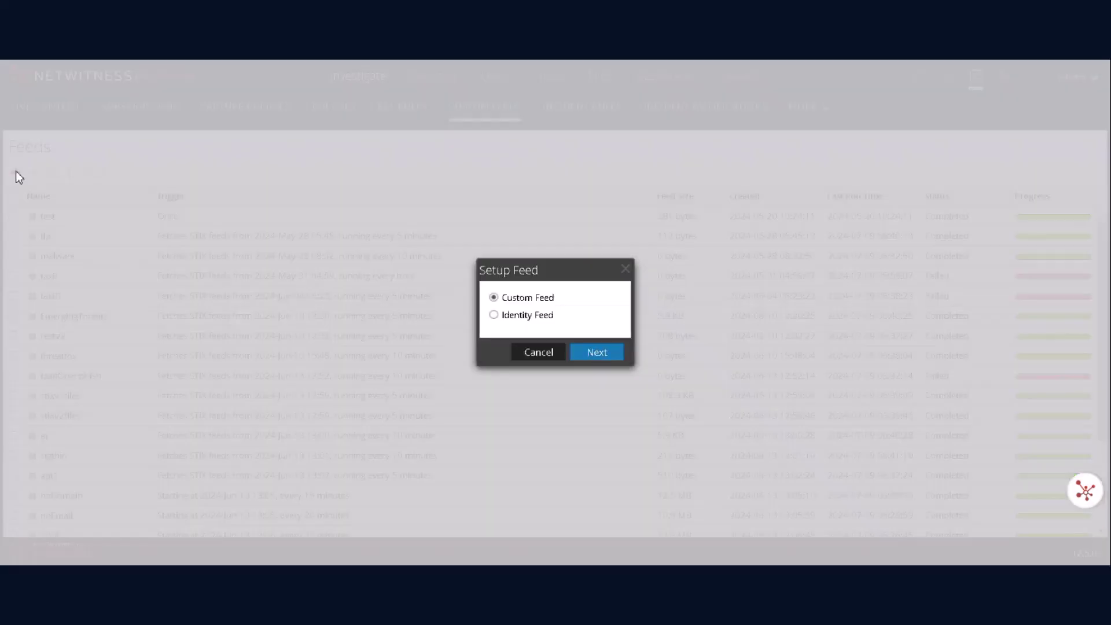
click(597, 353)
click(453, 132)
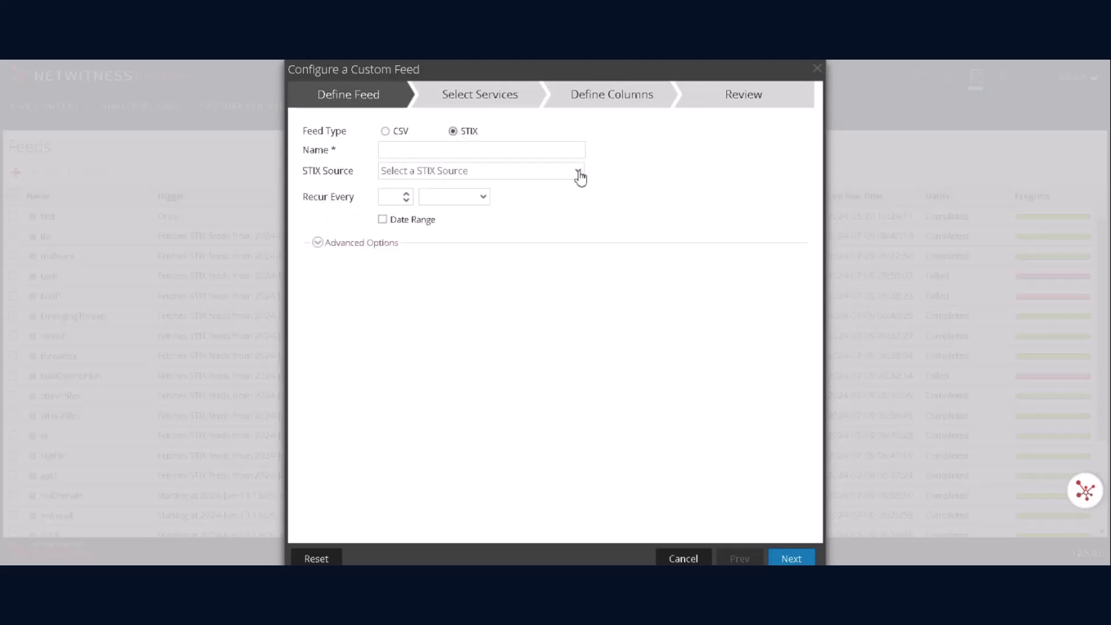
Step: Choose poisonivy as the STIX source of the new feed
click(579, 175)
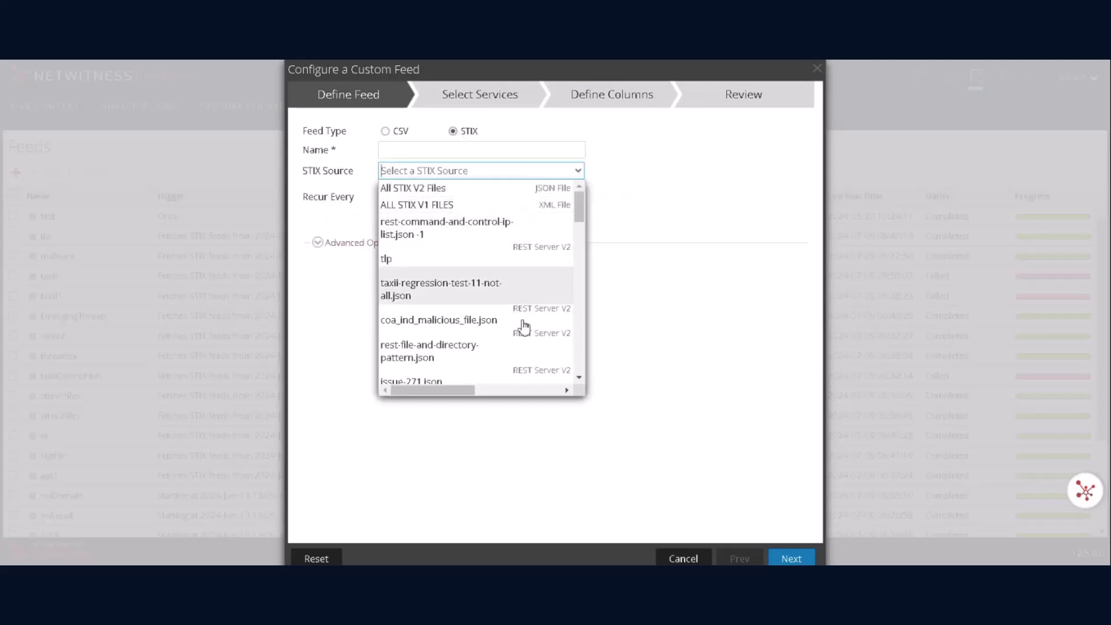
scroll(523, 335, down, 10)
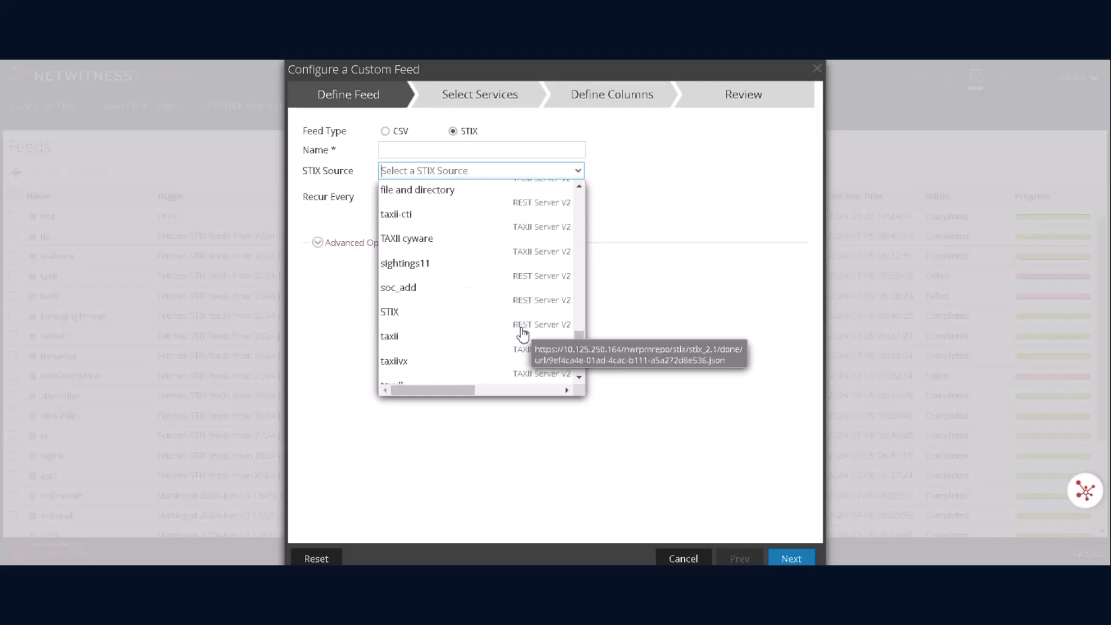
scroll(522, 335, down, 10)
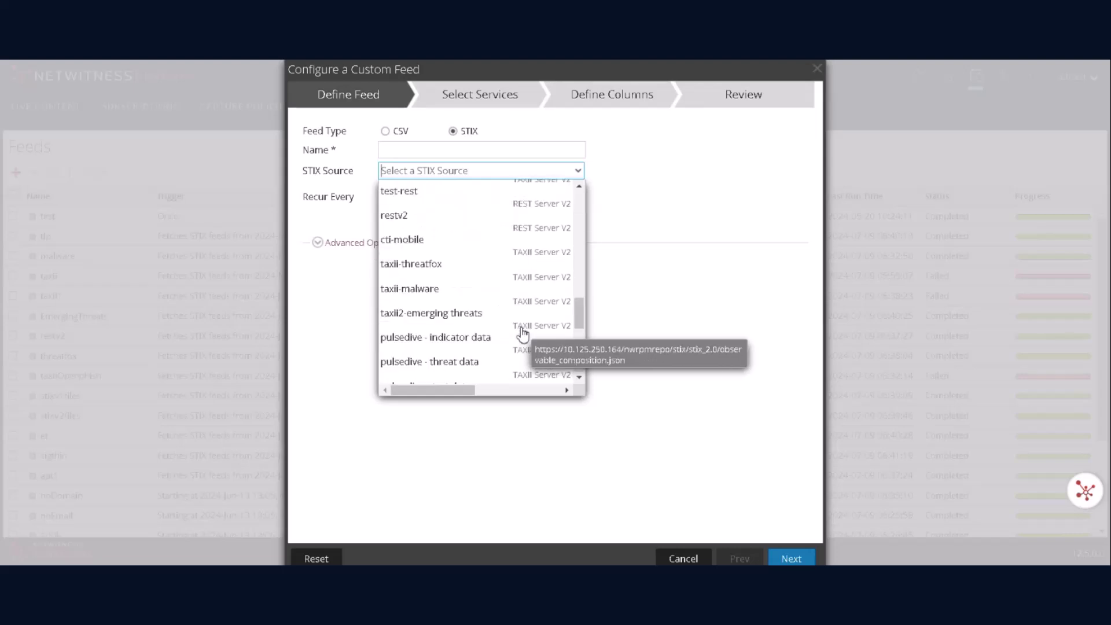
scroll(523, 334, up, 3)
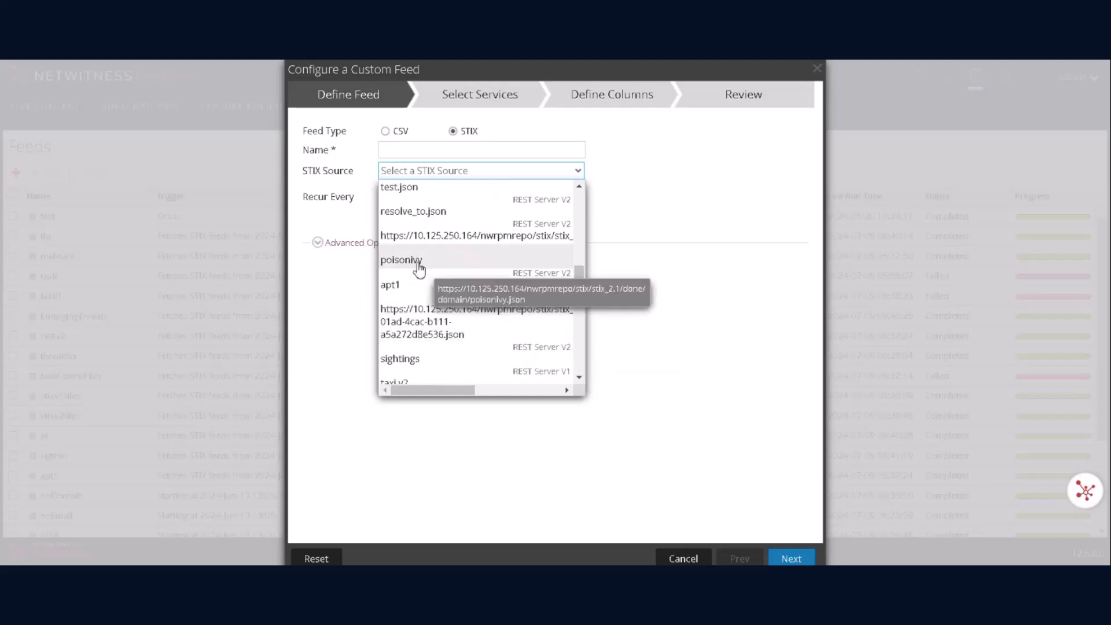
click(418, 265)
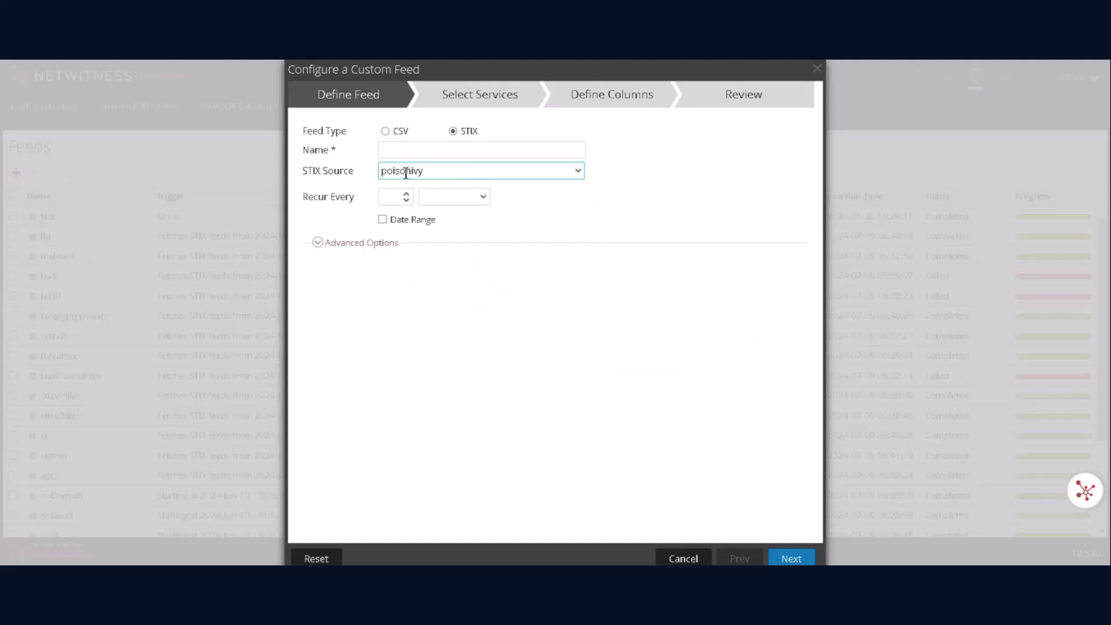
Step: Set the feed to recur every 10 minutes
click(407, 196)
click(407, 193)
click(408, 193)
click(408, 193)
click(407, 194)
click(408, 194)
click(407, 194)
click(407, 194)
click(407, 194)
click(407, 194)
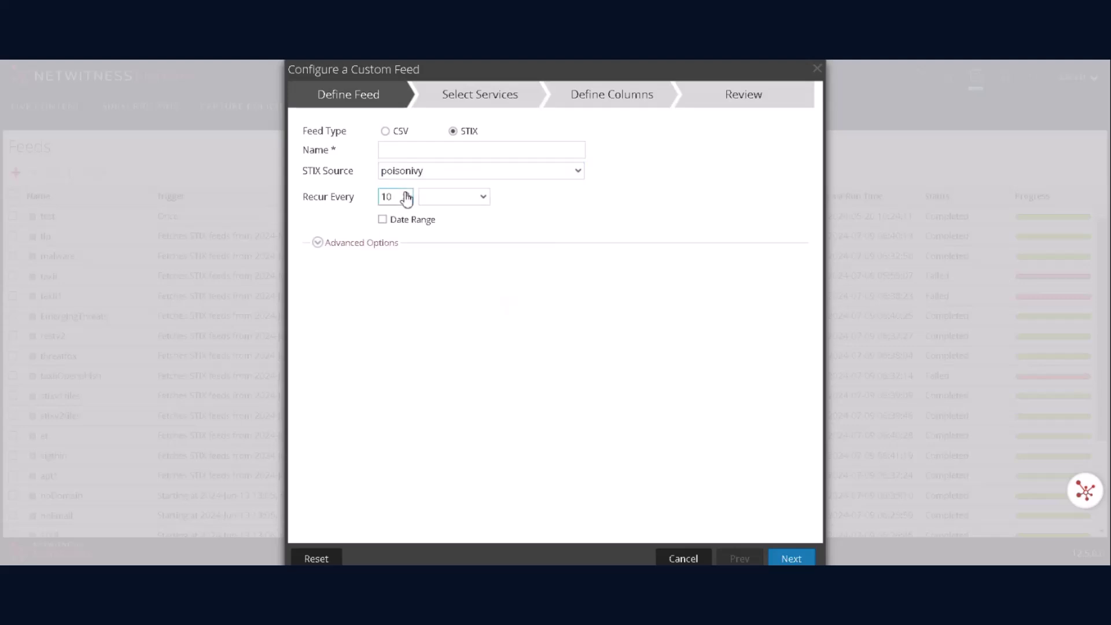
click(480, 199)
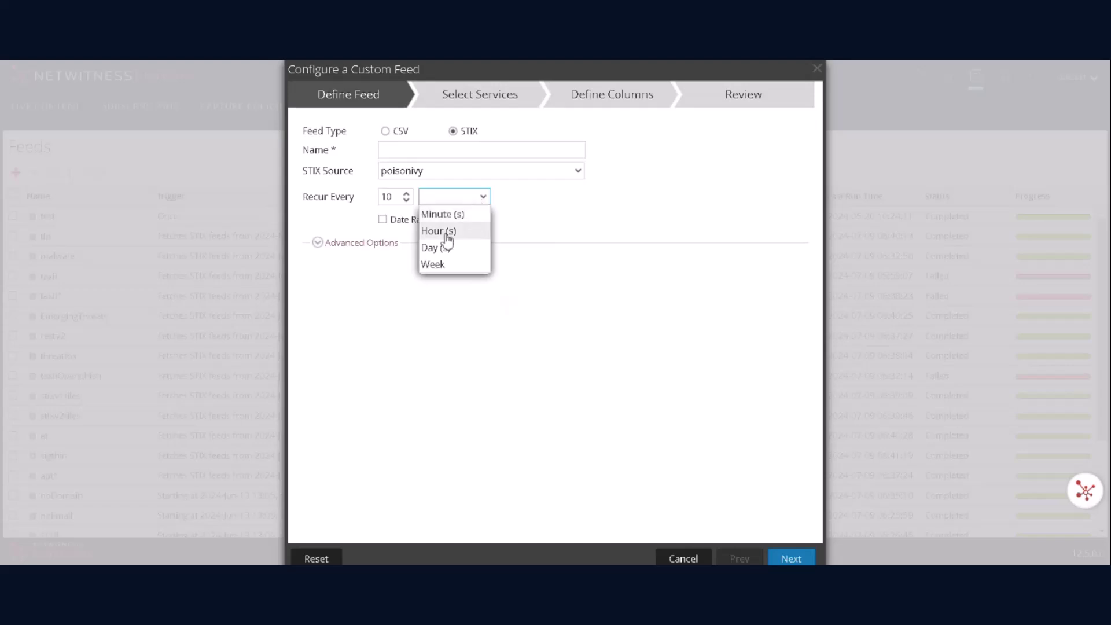
click(454, 214)
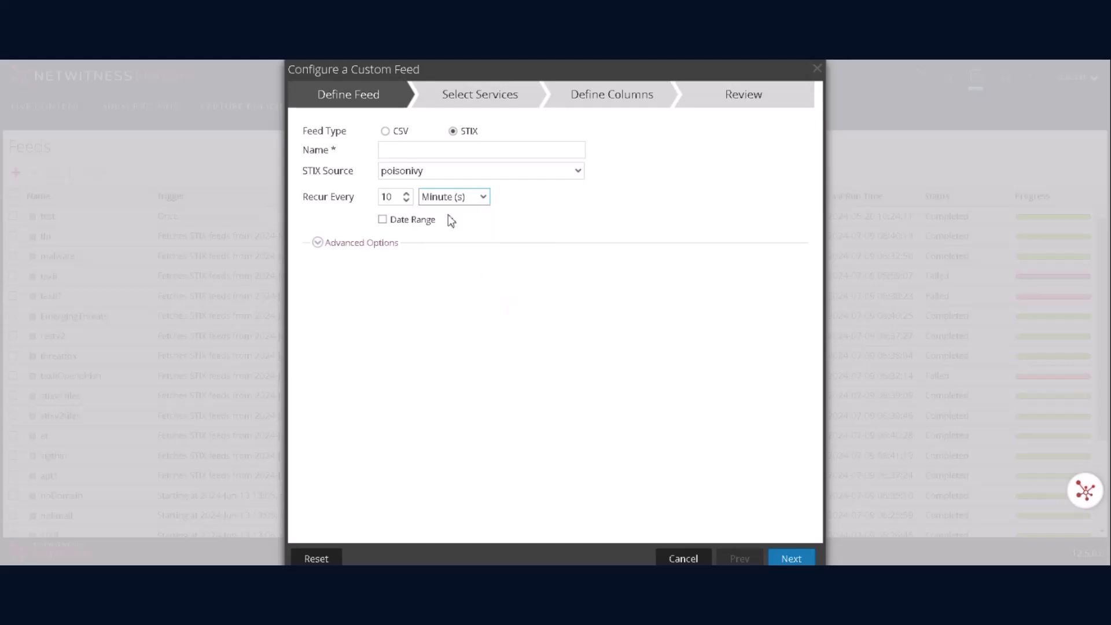
Step: Name the feed "stixcustomfeed", select all listed decoder services for it, and continue to the column definition
click(406, 150)
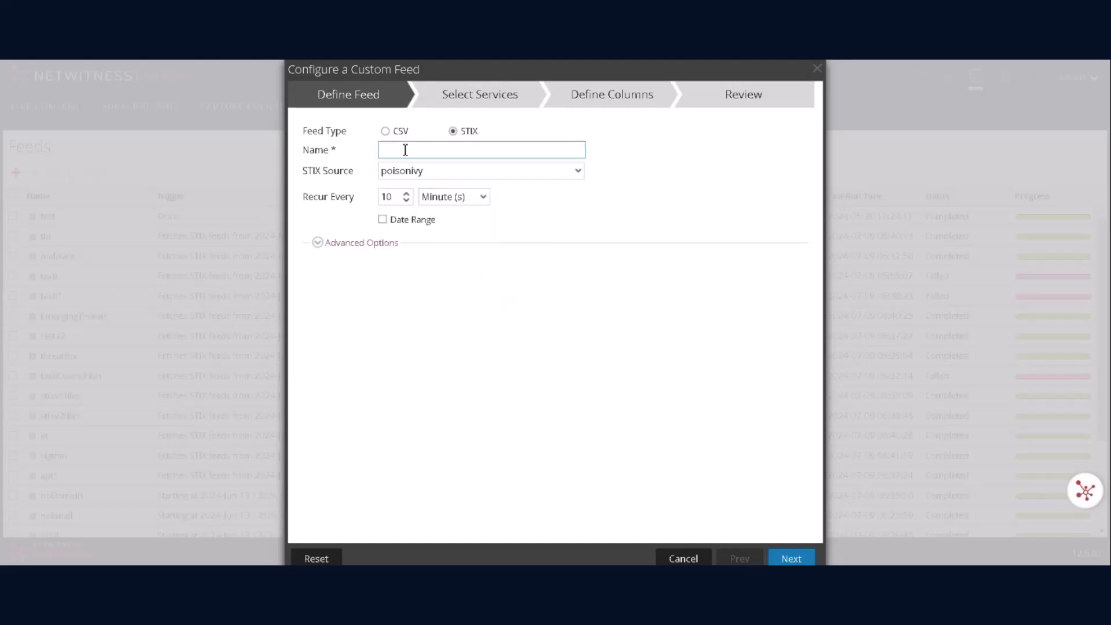
text(stixcustomfeed)
click(792, 559)
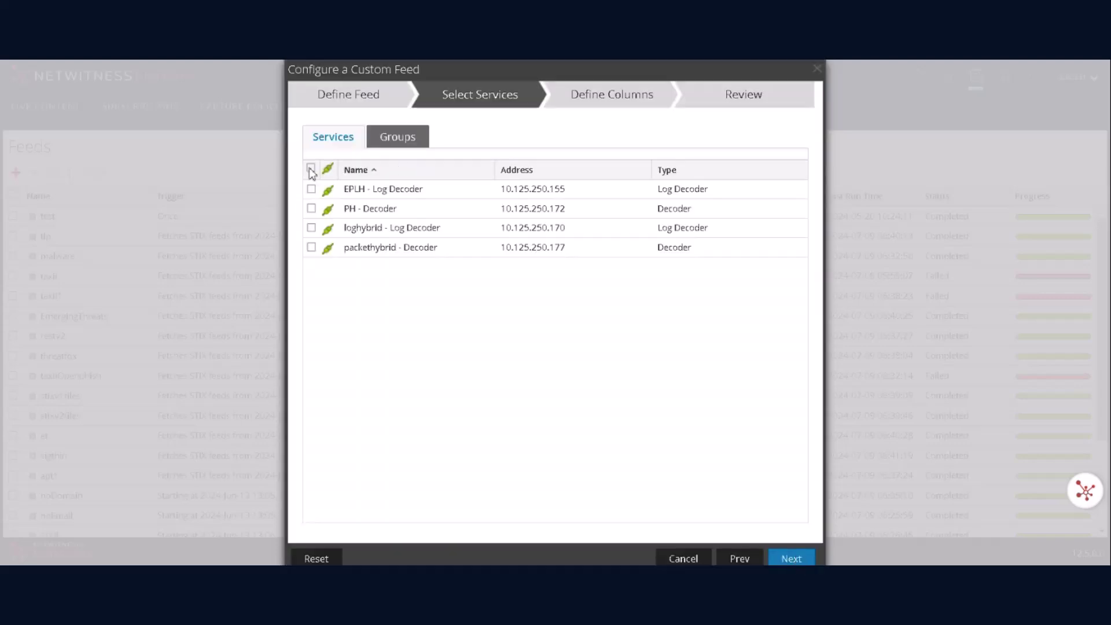
click(311, 169)
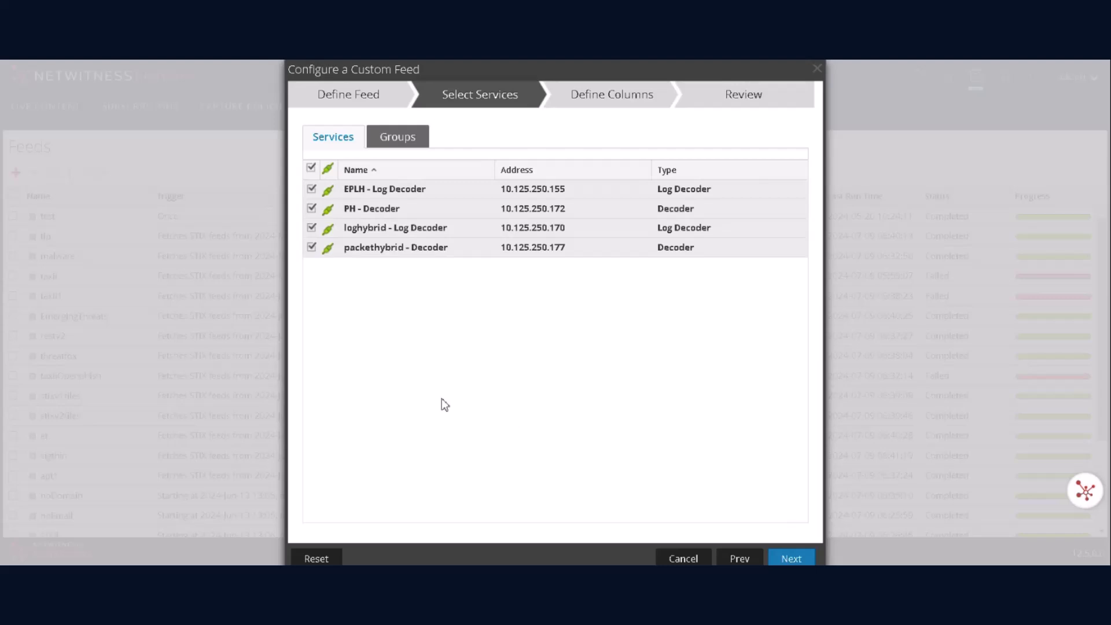
click(793, 558)
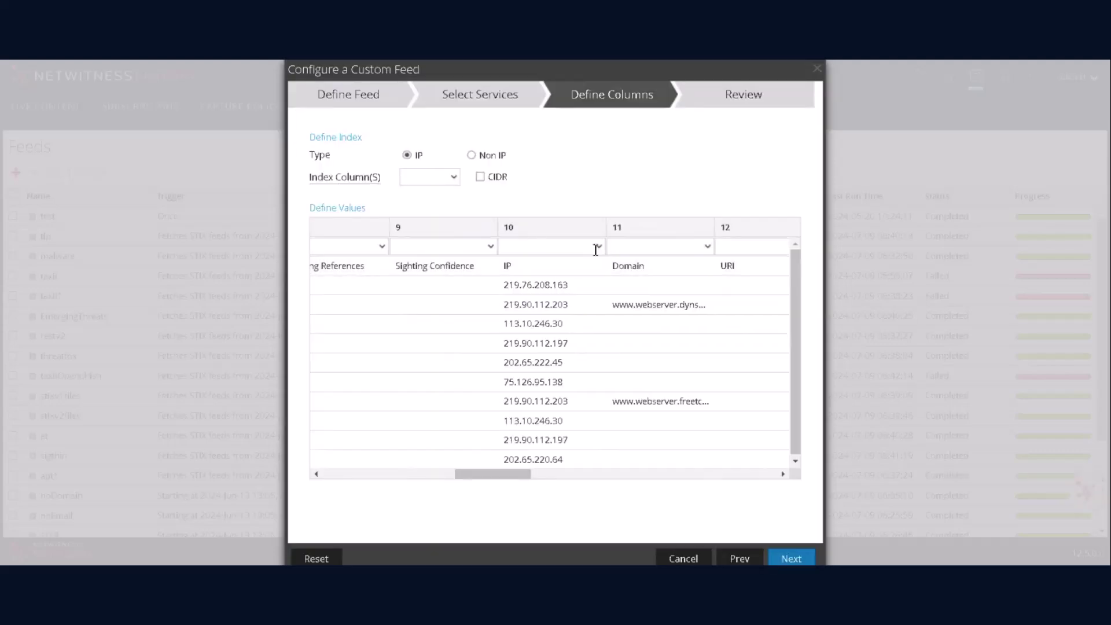
Step: Set the IP index column to 10 and map column 1, Indicator Title, to the subject key
click(450, 180)
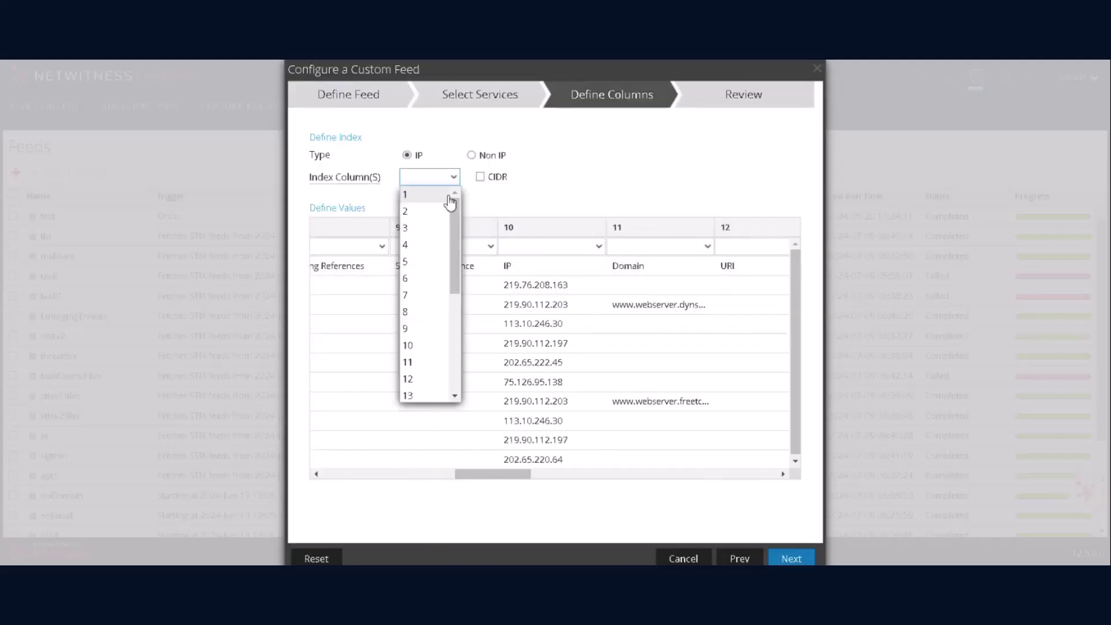
click(422, 348)
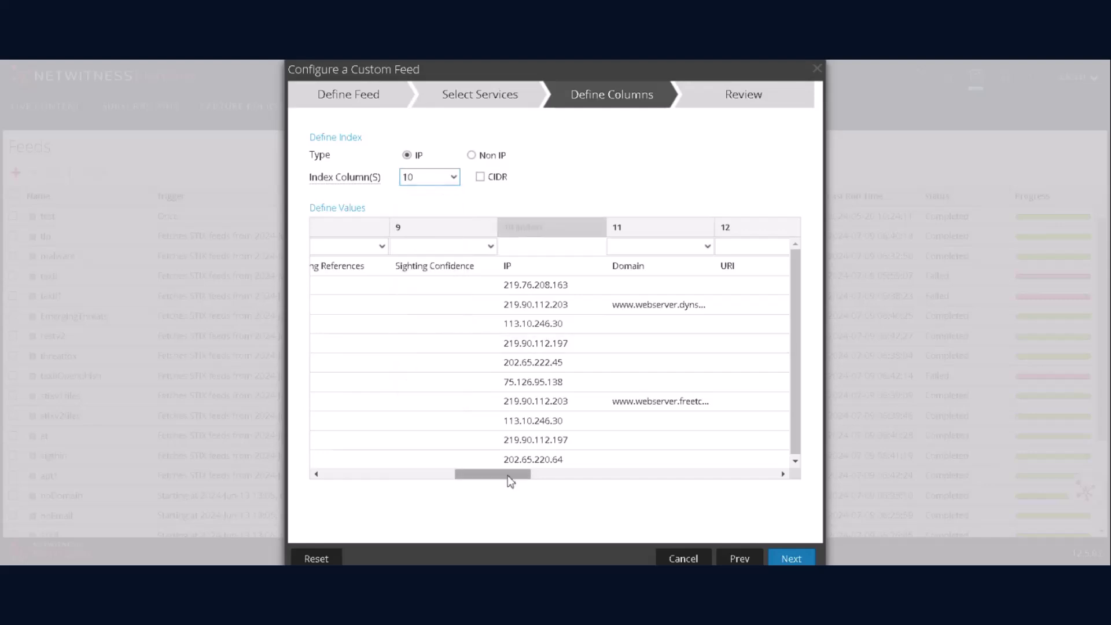
drag(508, 476, 360, 461)
click(463, 248)
text(subject)
key(Return)
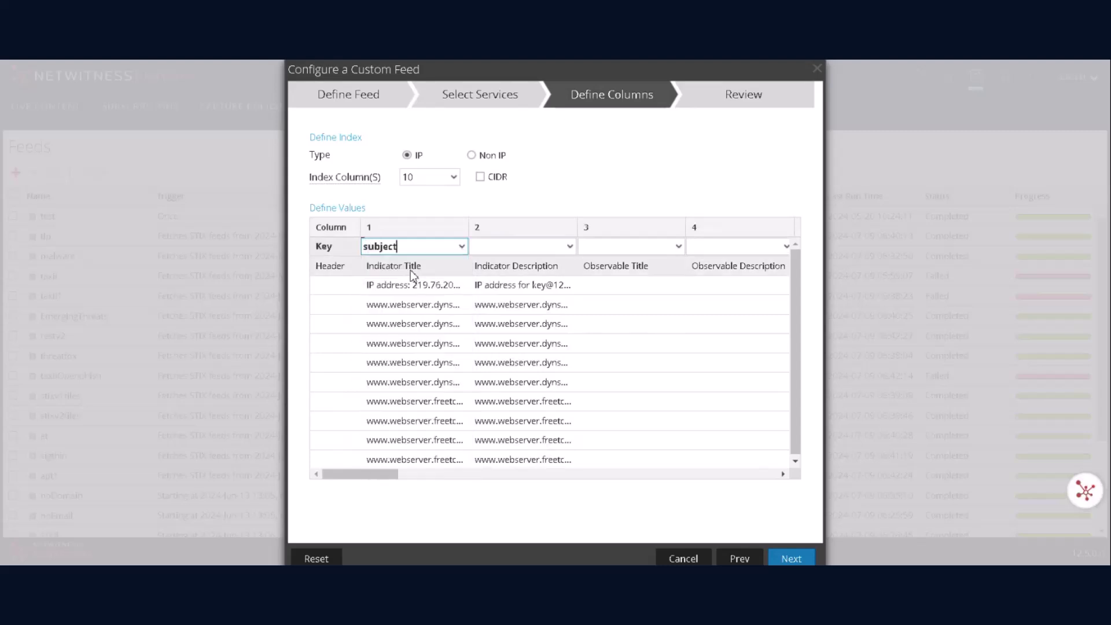
Step: Map column 2, Indicator Description, to the comments key
click(573, 247)
click(577, 248)
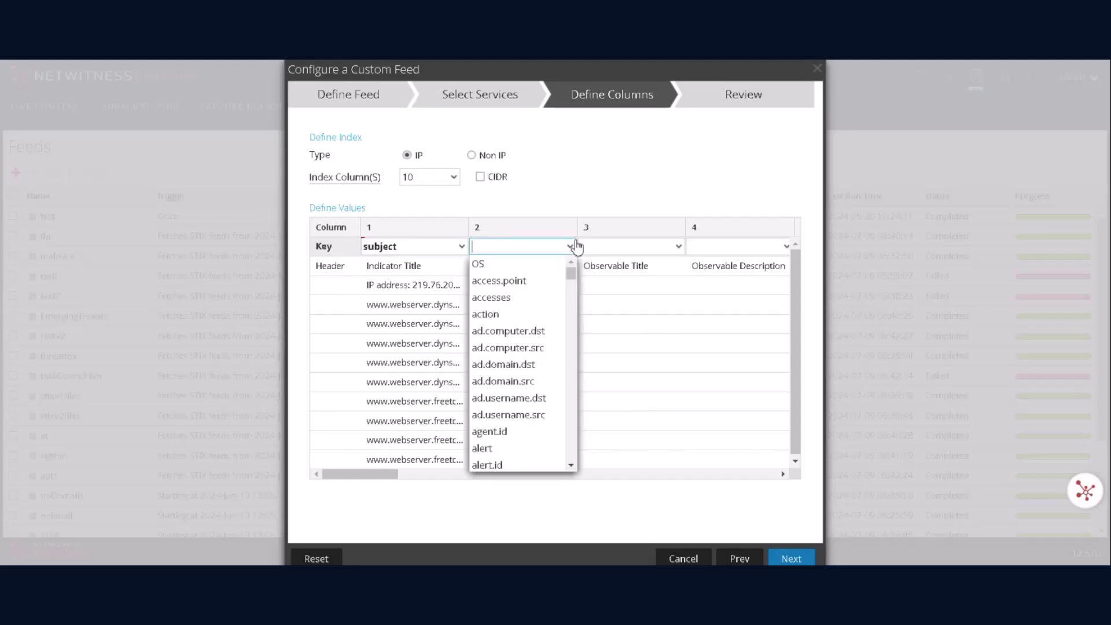
scroll(524, 359, down, 5)
click(526, 423)
Step: Map column 11, Domain, to the domain key
click(485, 478)
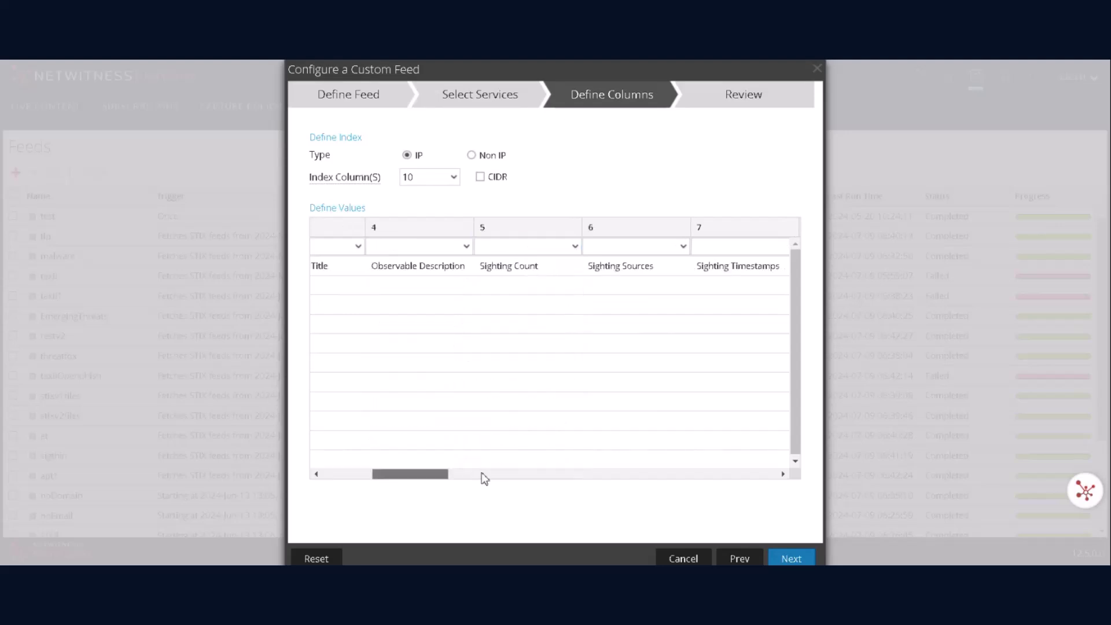
click(485, 479)
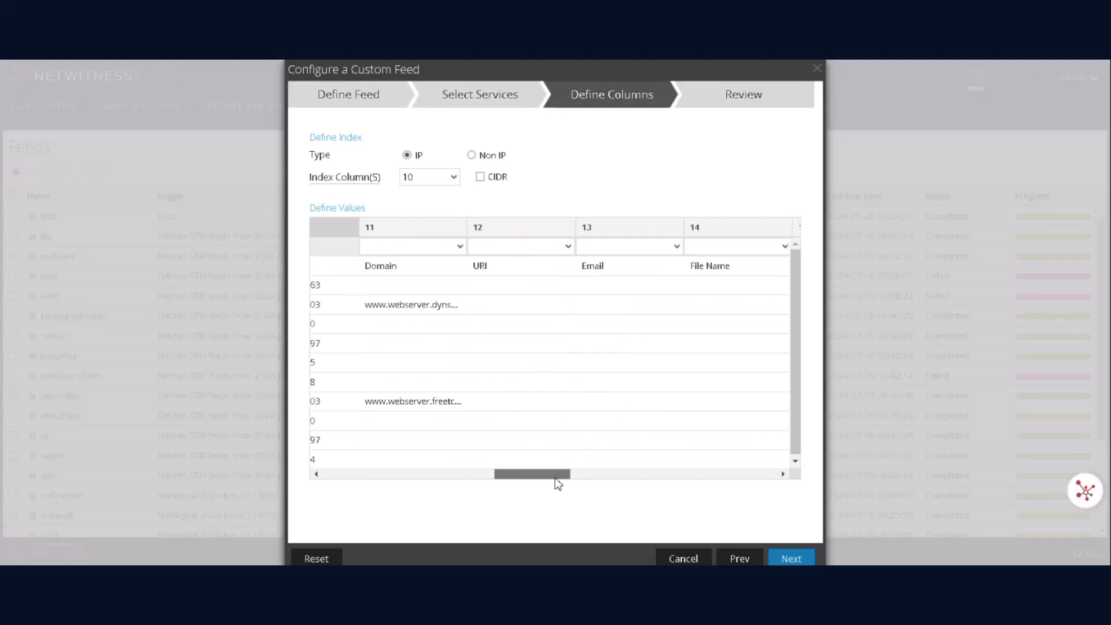
click(462, 250)
text(dom)
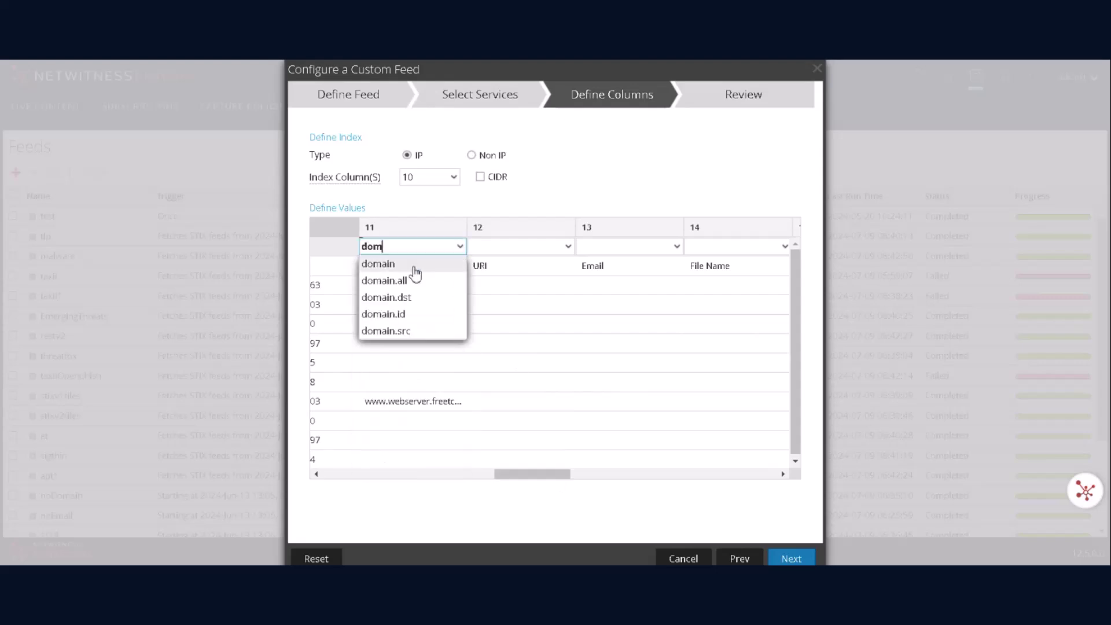
click(414, 267)
Step: Map column 23, Indicator Id, to the observed.val key
drag(521, 476, 722, 449)
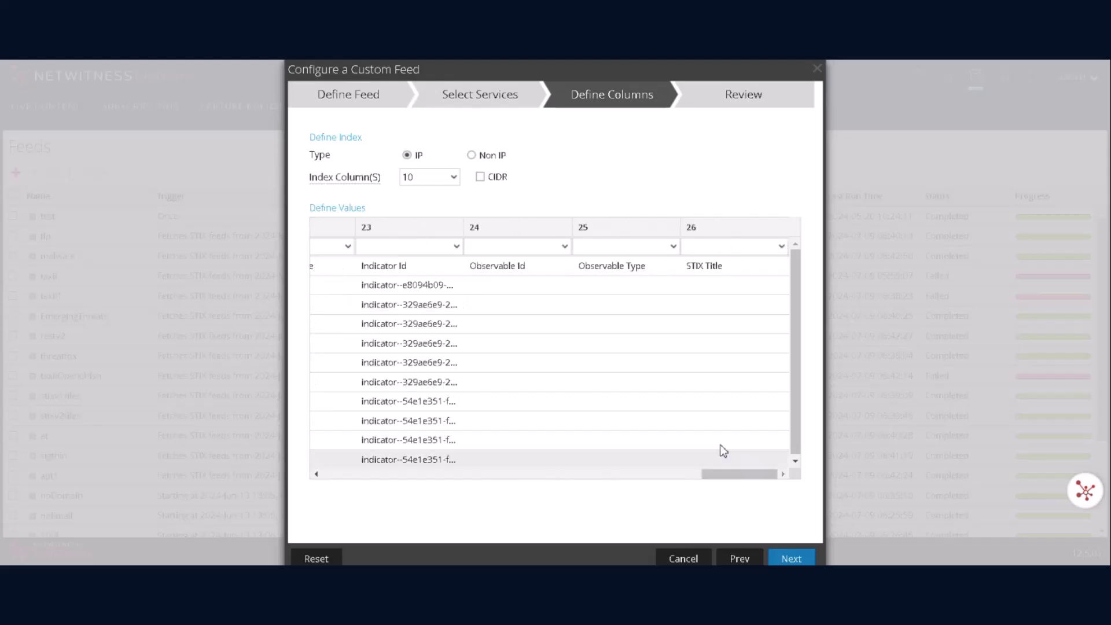
click(458, 249)
text(o)
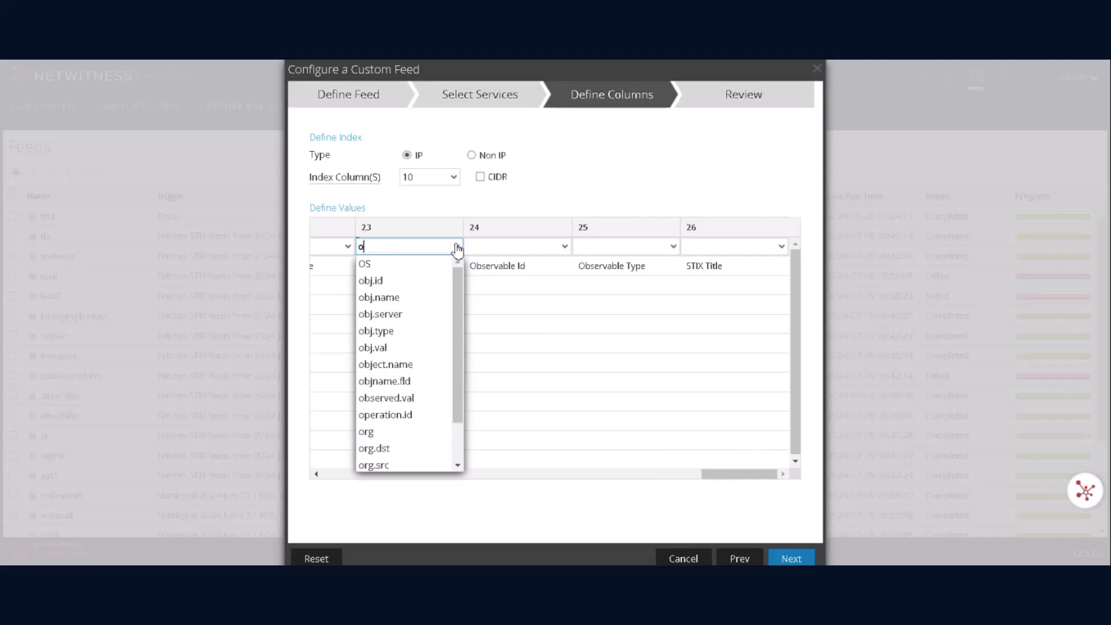
text(bse)
click(403, 265)
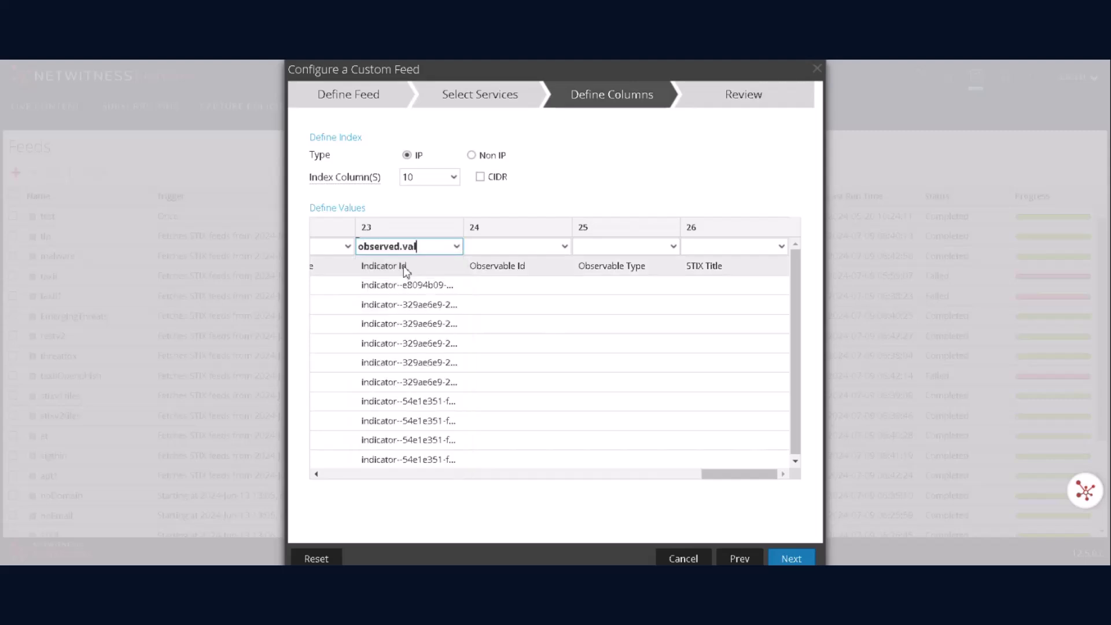
Step: Proceed to the feed review and finish creating the custom feed
click(570, 475)
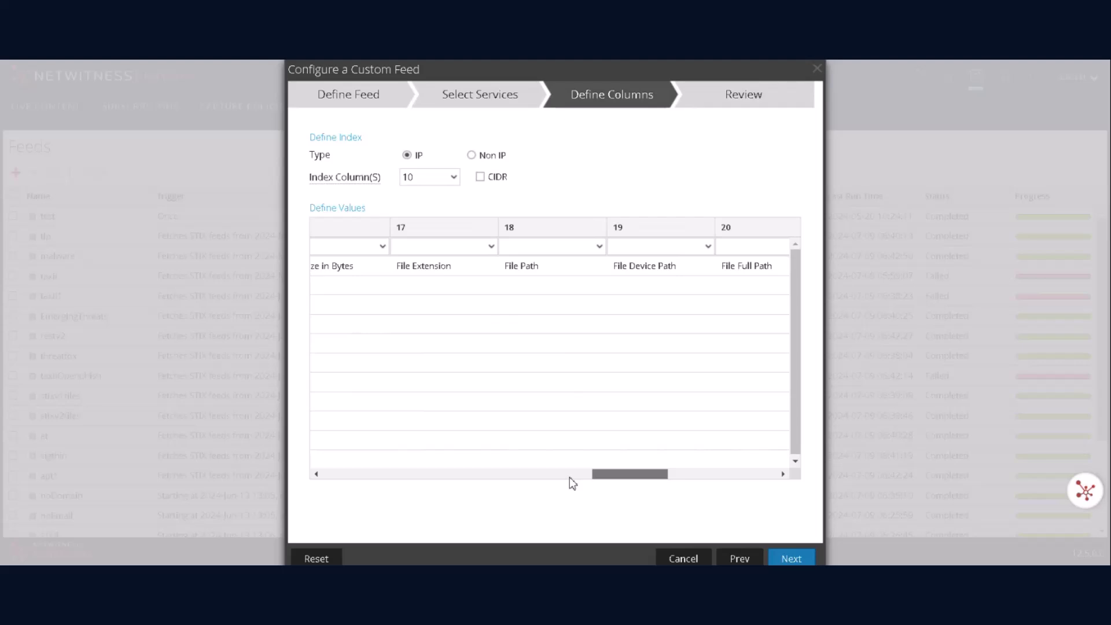
click(796, 559)
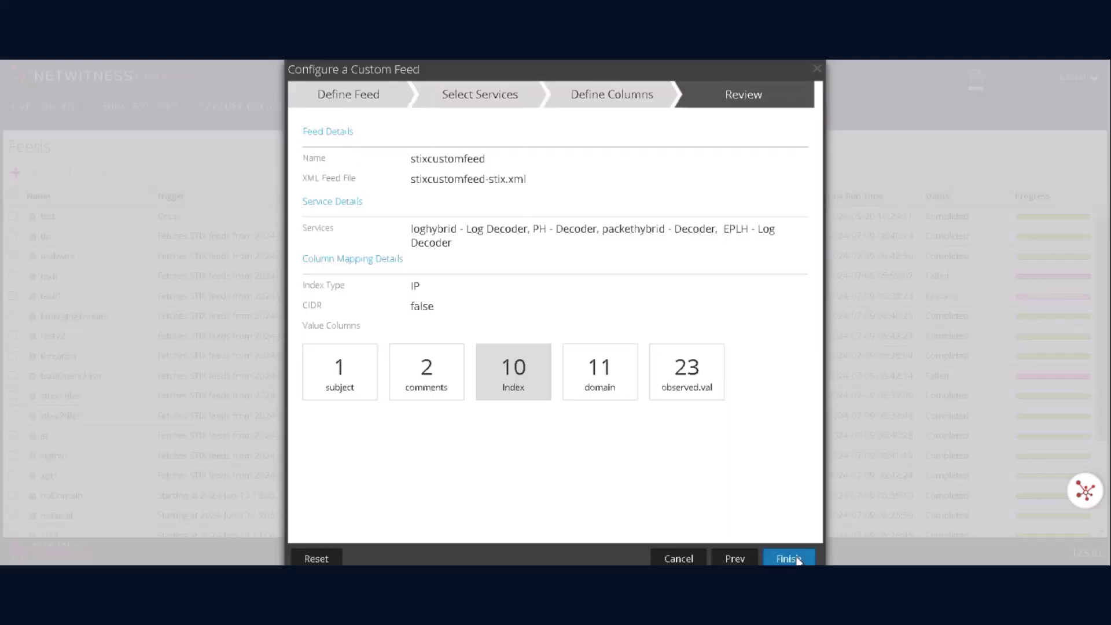
click(799, 560)
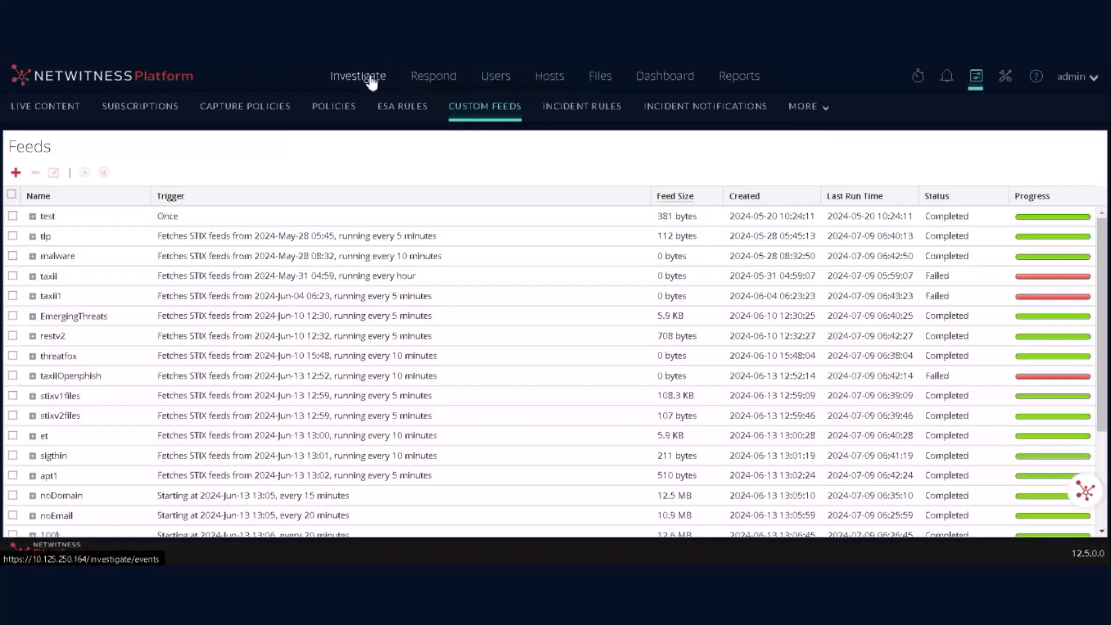
Step: Switch to the loghybrid - Log Decoder service and open its System view
click(371, 81)
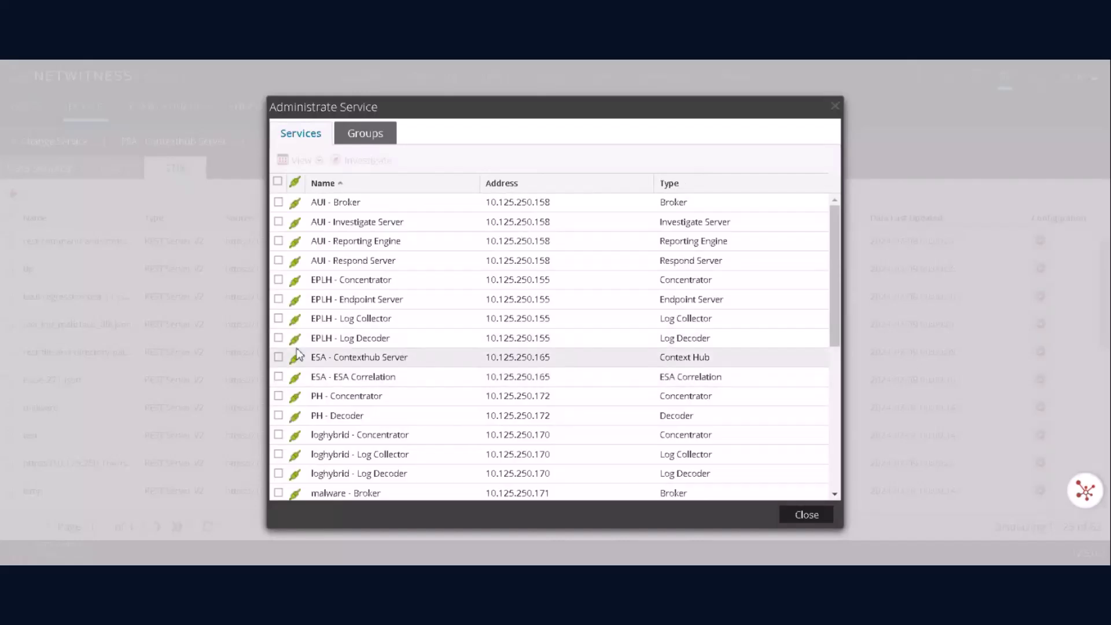
scroll(349, 446, down, 2)
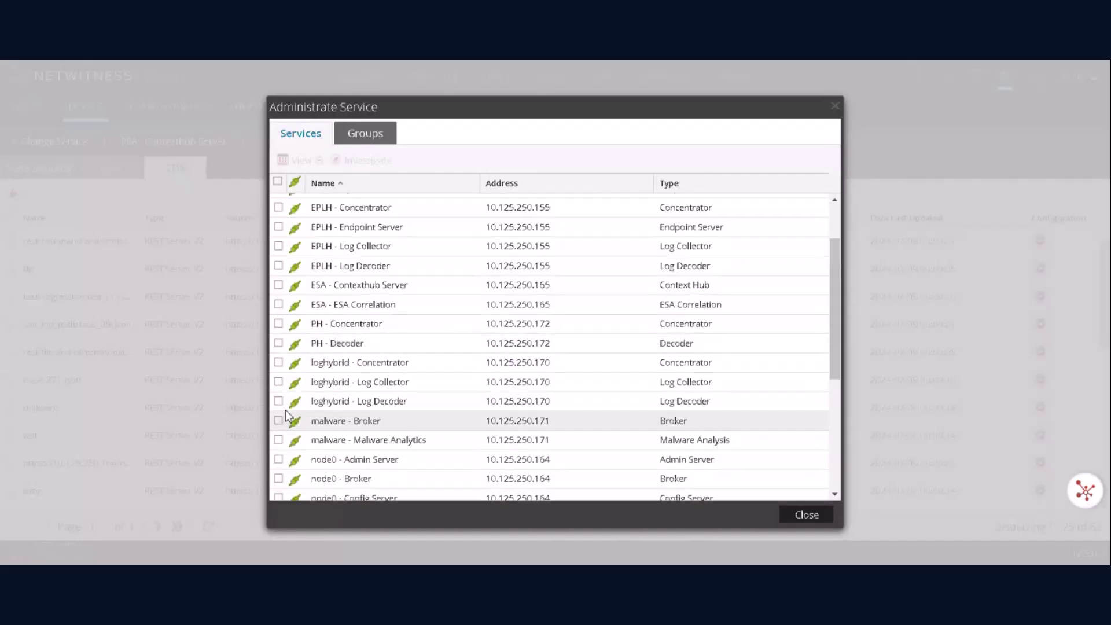
click(279, 400)
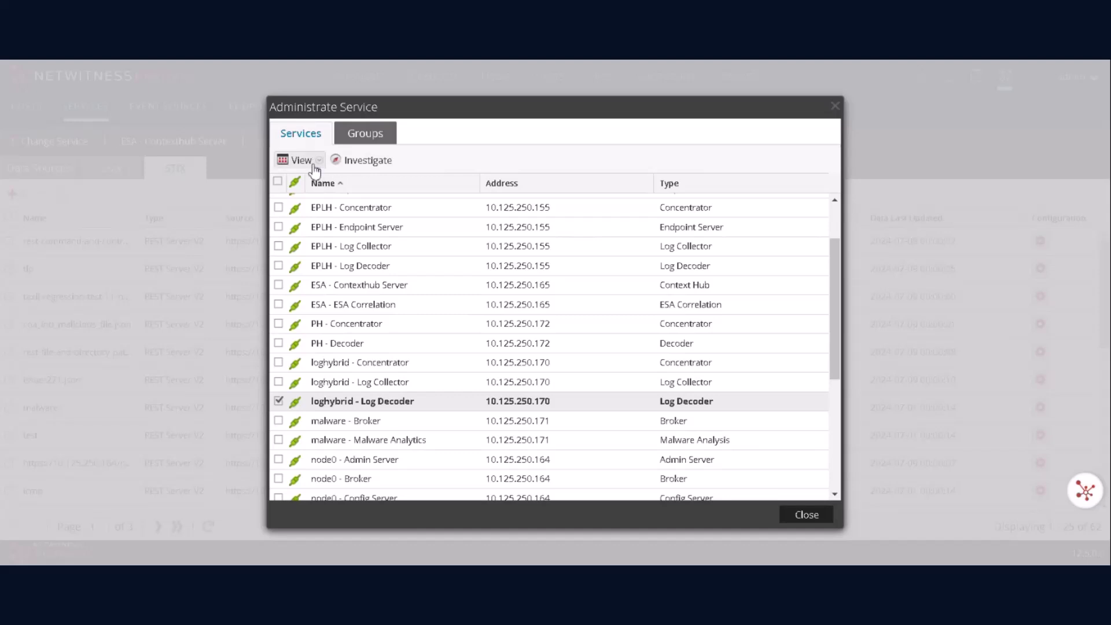
click(302, 160)
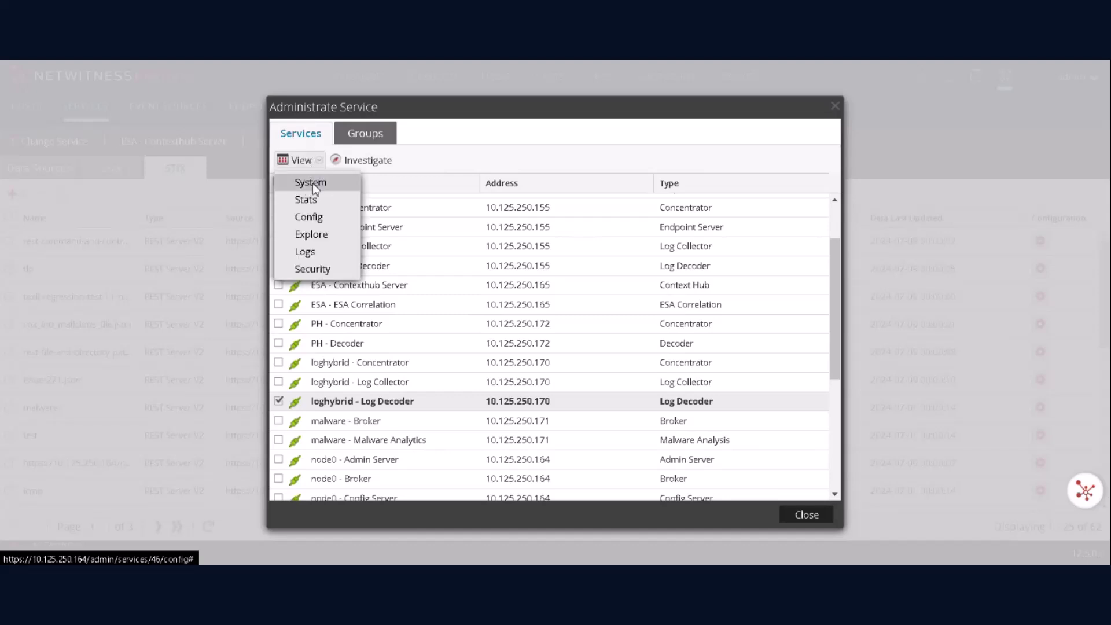
click(313, 182)
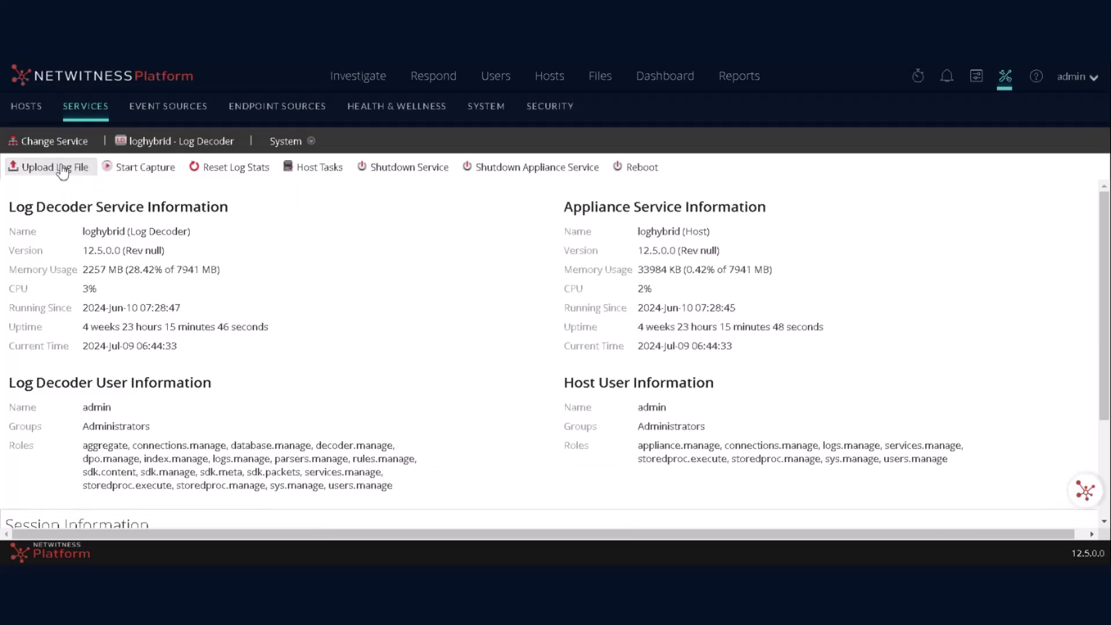
Step: Upload the taxii-lookup log file from the Downloads folder to the Log Decoder and start capture
click(55, 173)
click(672, 281)
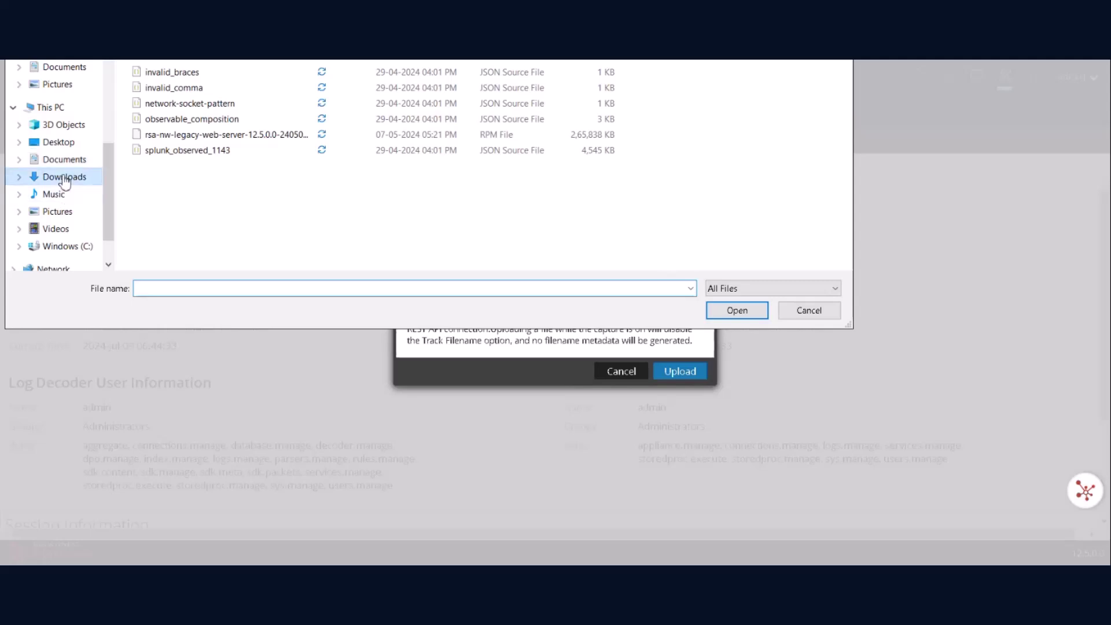
click(65, 177)
click(168, 89)
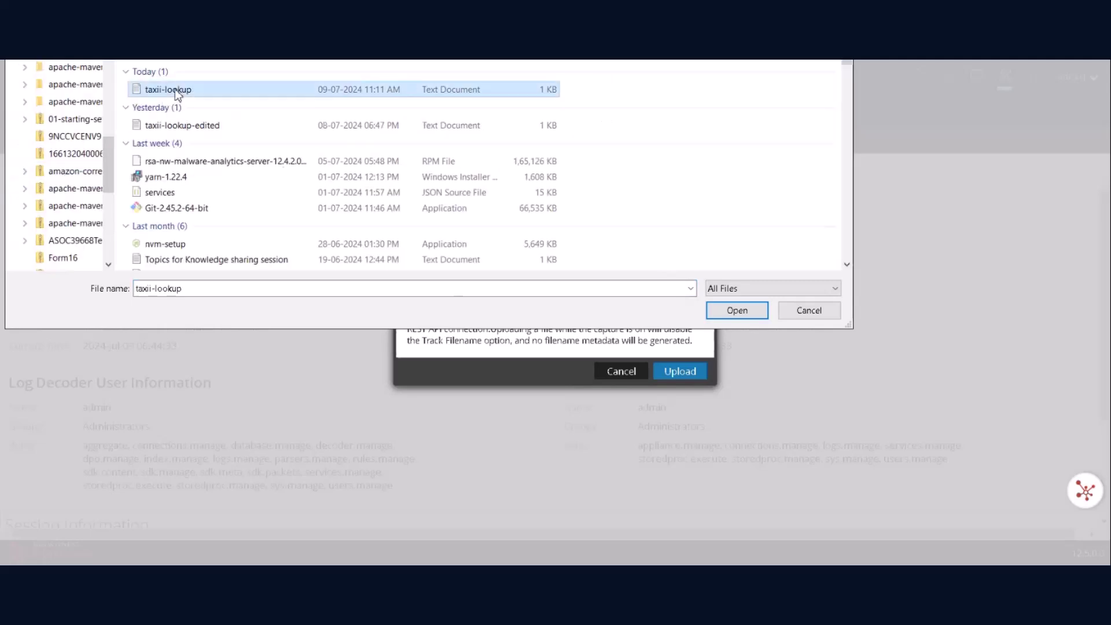
click(736, 311)
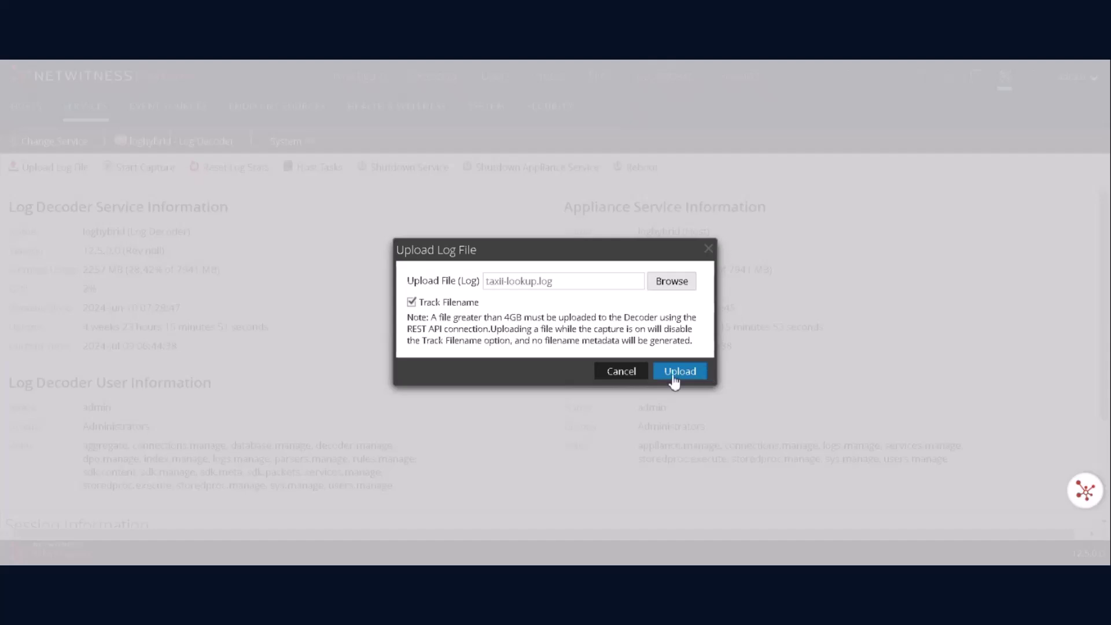
click(692, 372)
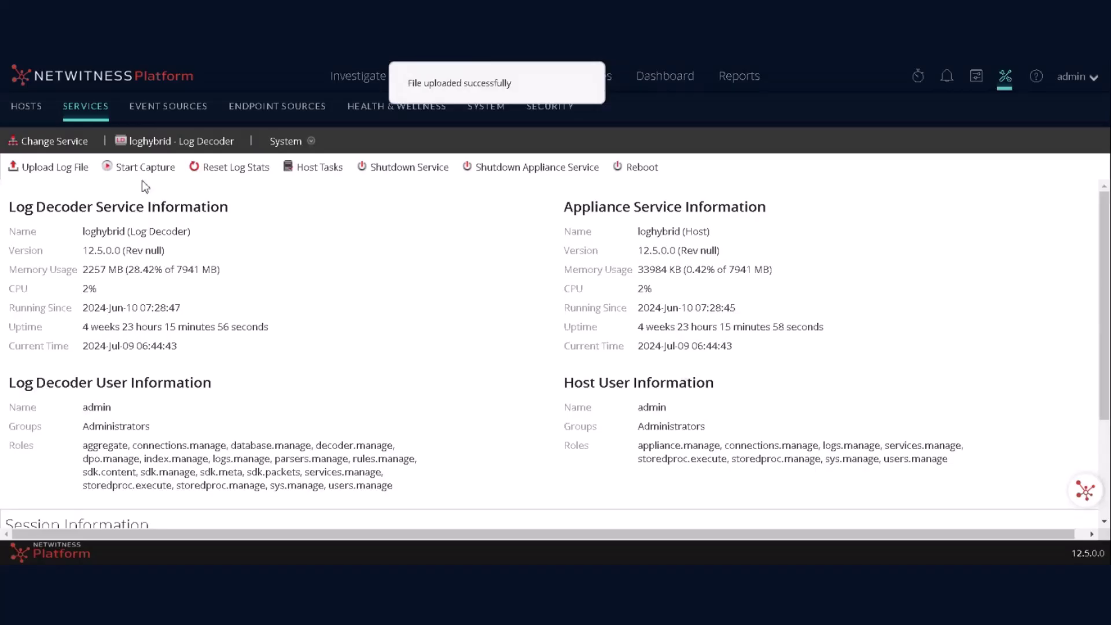
click(148, 166)
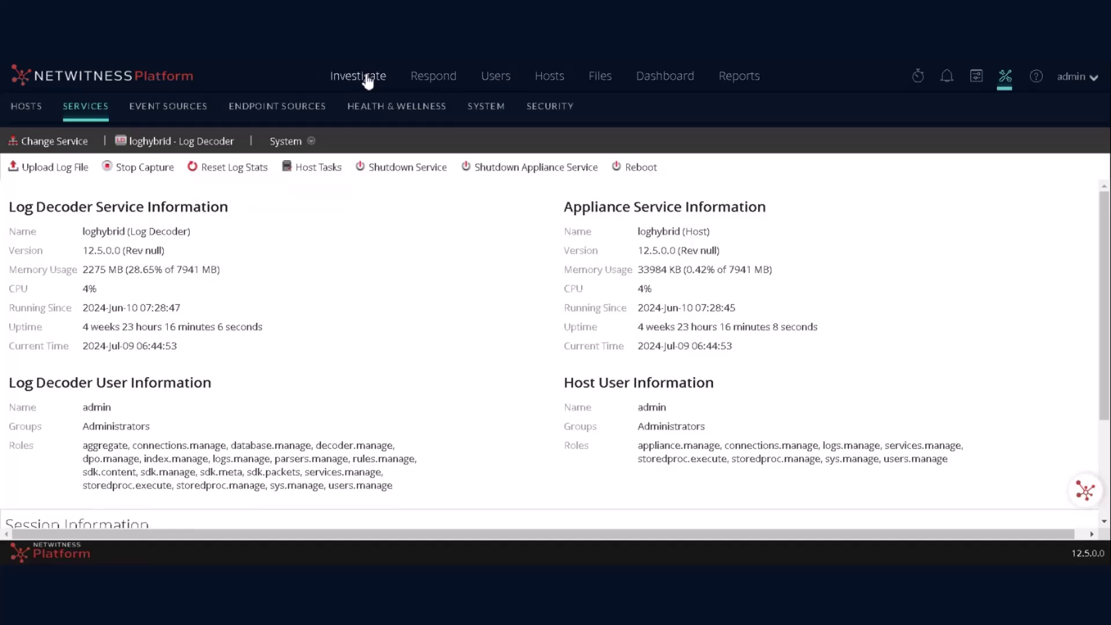
Step: Open the Investigate events view for the loghybrid - Concentrator service with the time range set to Last 5 Minutes
click(367, 81)
click(176, 151)
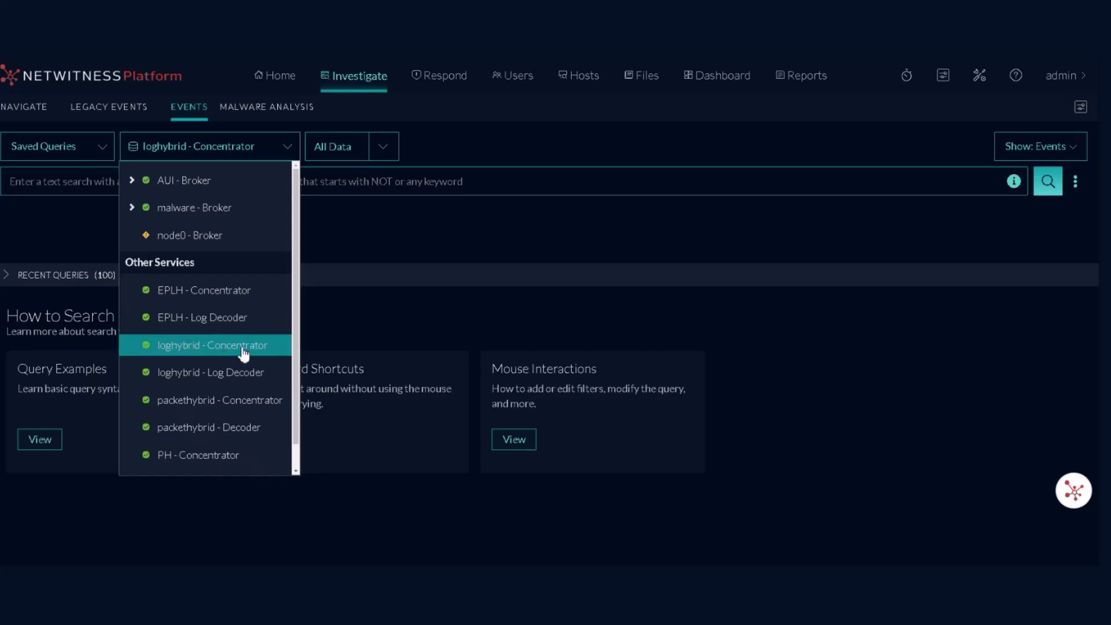
click(389, 149)
click(264, 177)
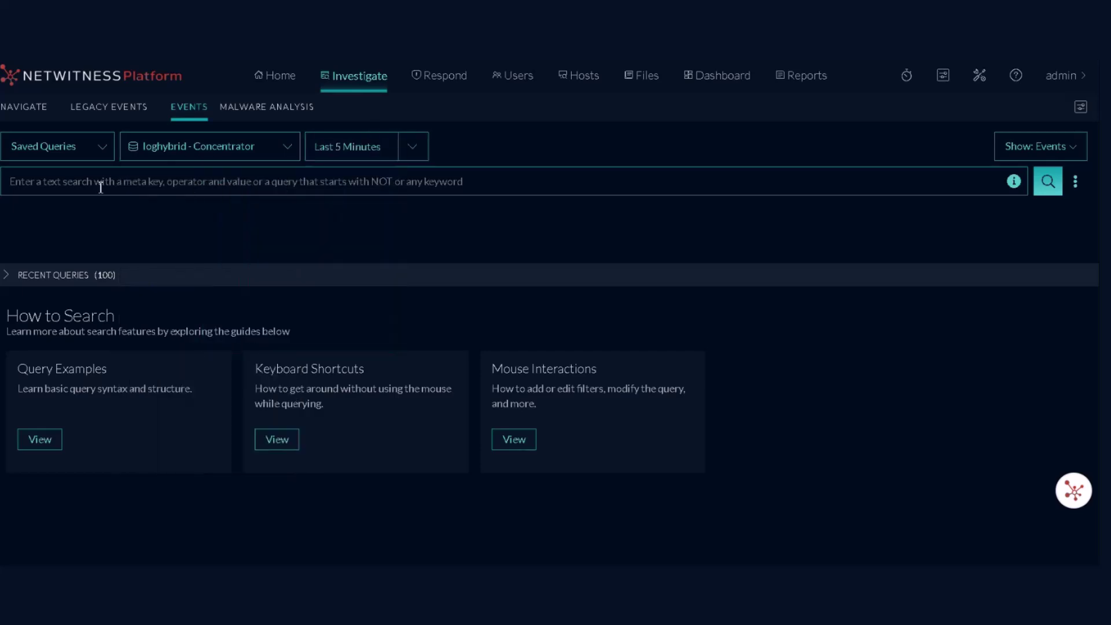
Step: Query the events with the filter sourcefile = 'taxii-lookup.log'
click(124, 180)
text(sour)
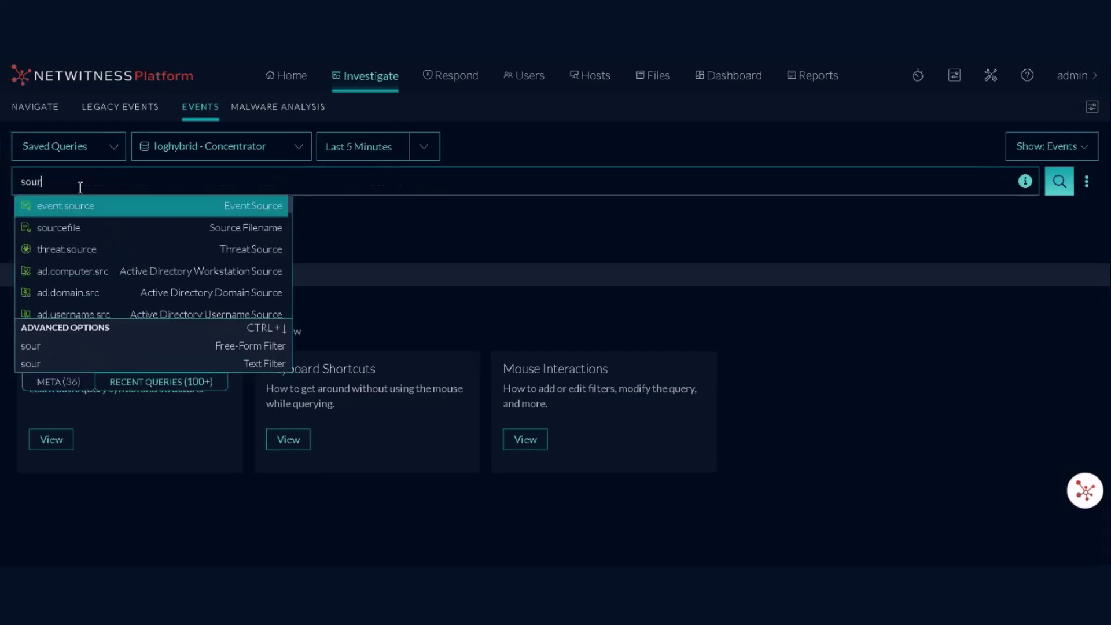
click(74, 226)
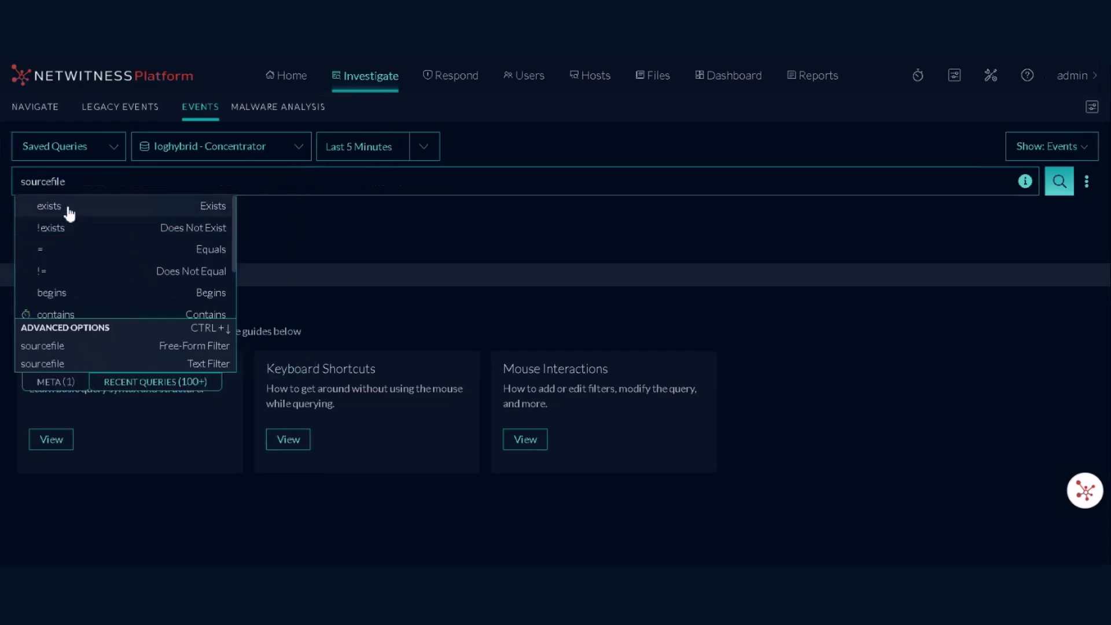
click(57, 251)
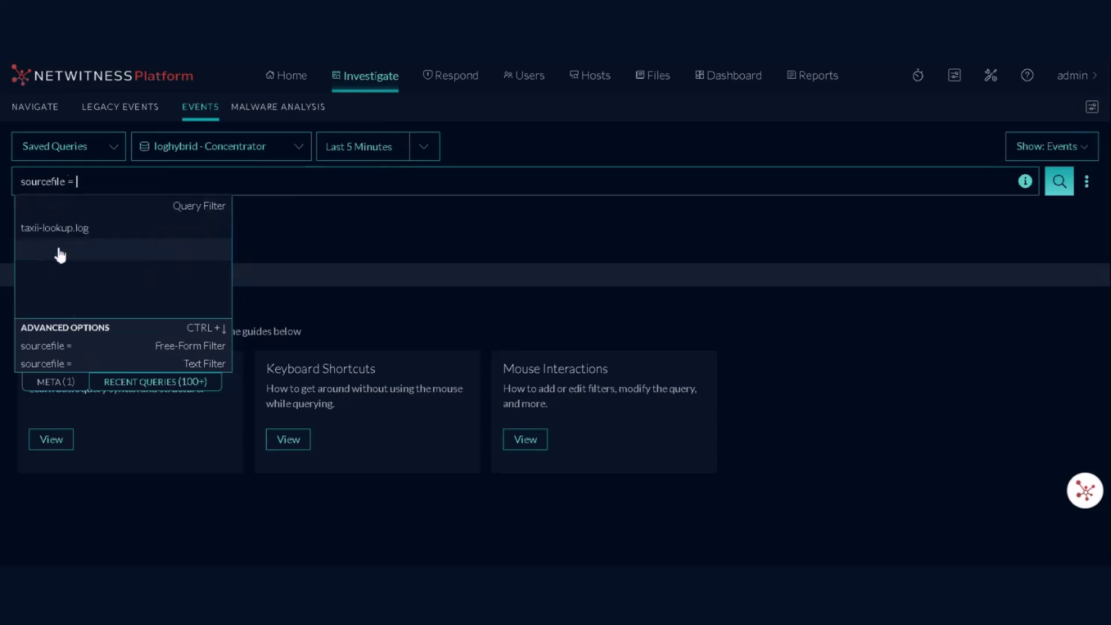
click(89, 231)
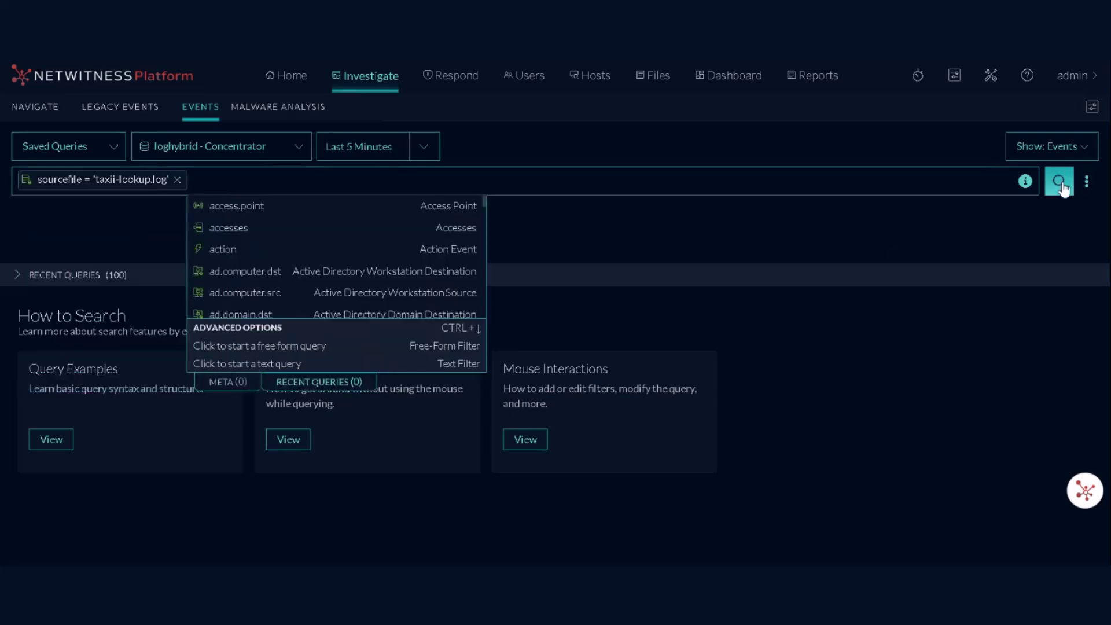
click(1059, 182)
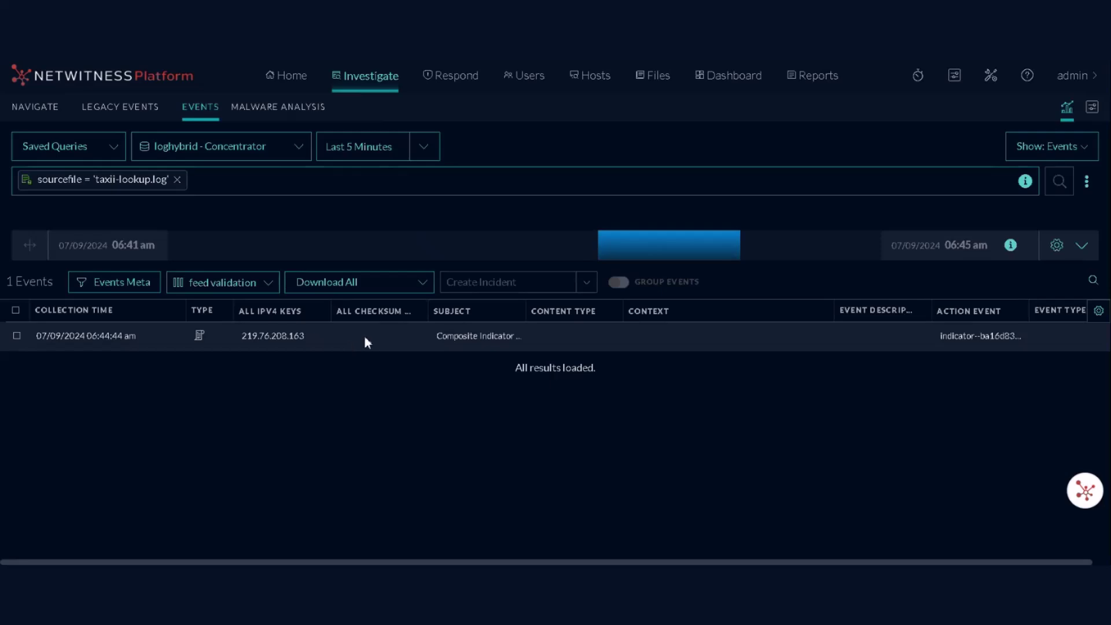
Step: Open the event from the uploaded log and examine its metadata for the source IP and subject values
click(365, 337)
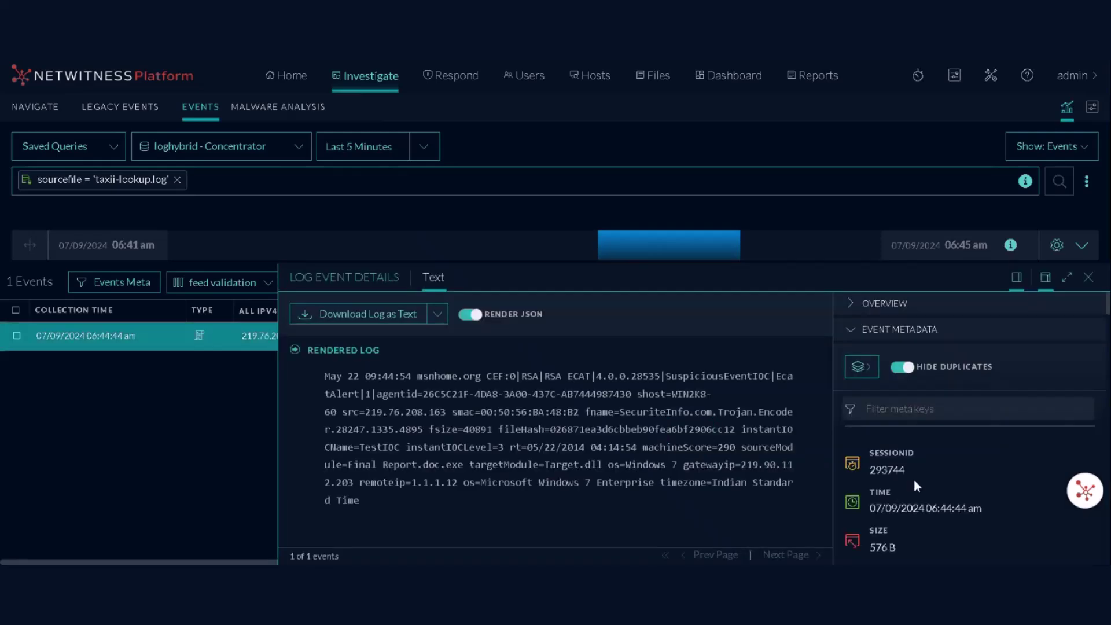
click(905, 409)
scroll(934, 495, down, 3)
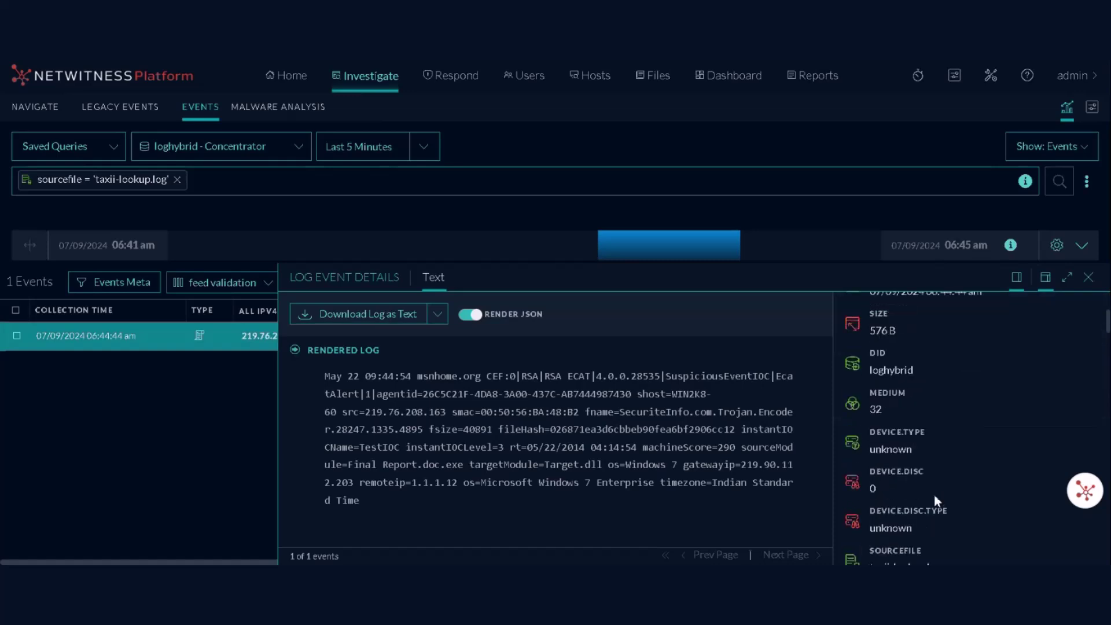
scroll(934, 494, down, 2)
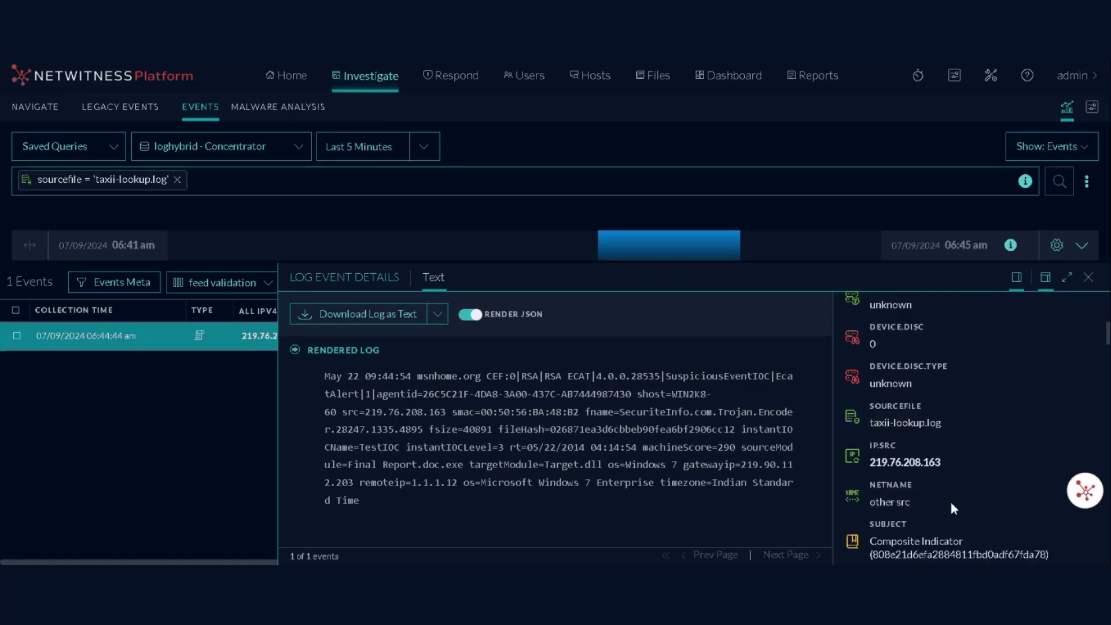
scroll(952, 504, down, 1)
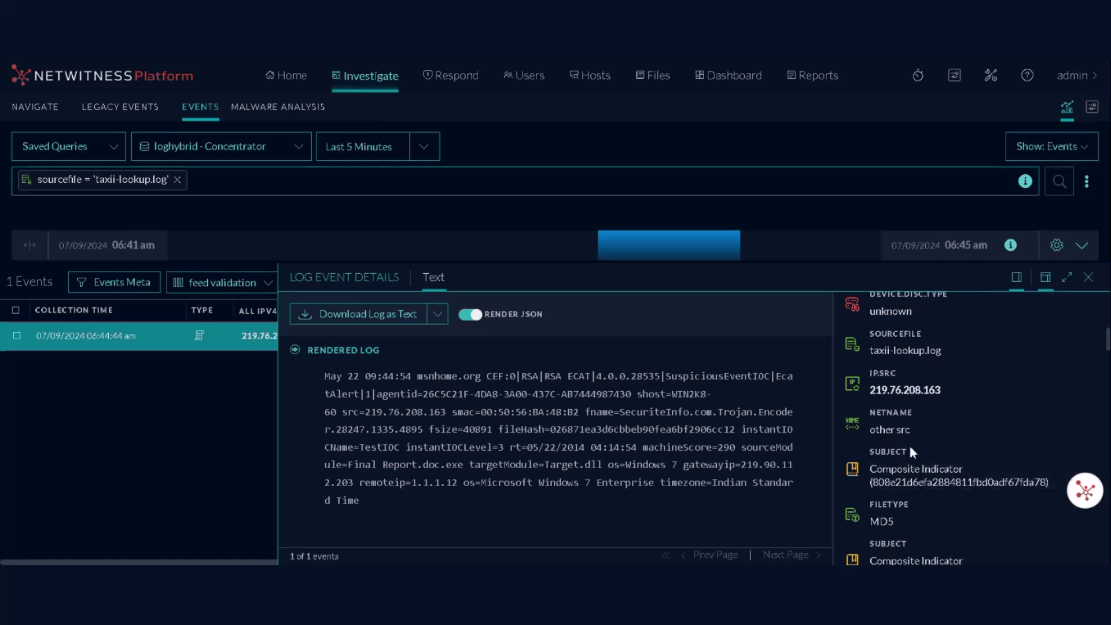